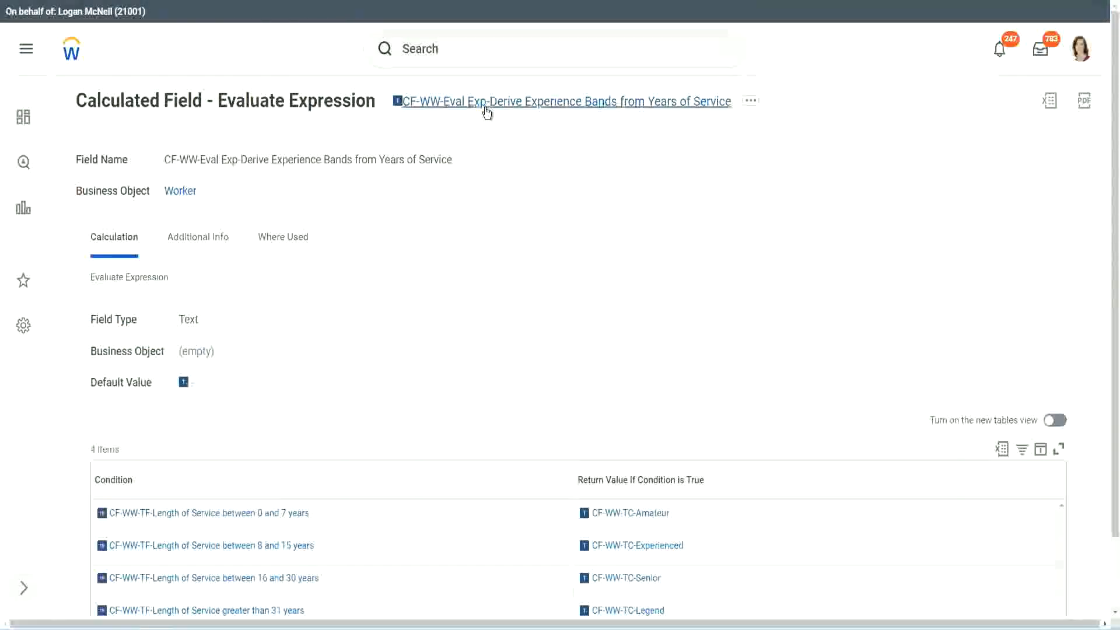
right_click(484, 109)
left_click(526, 173)
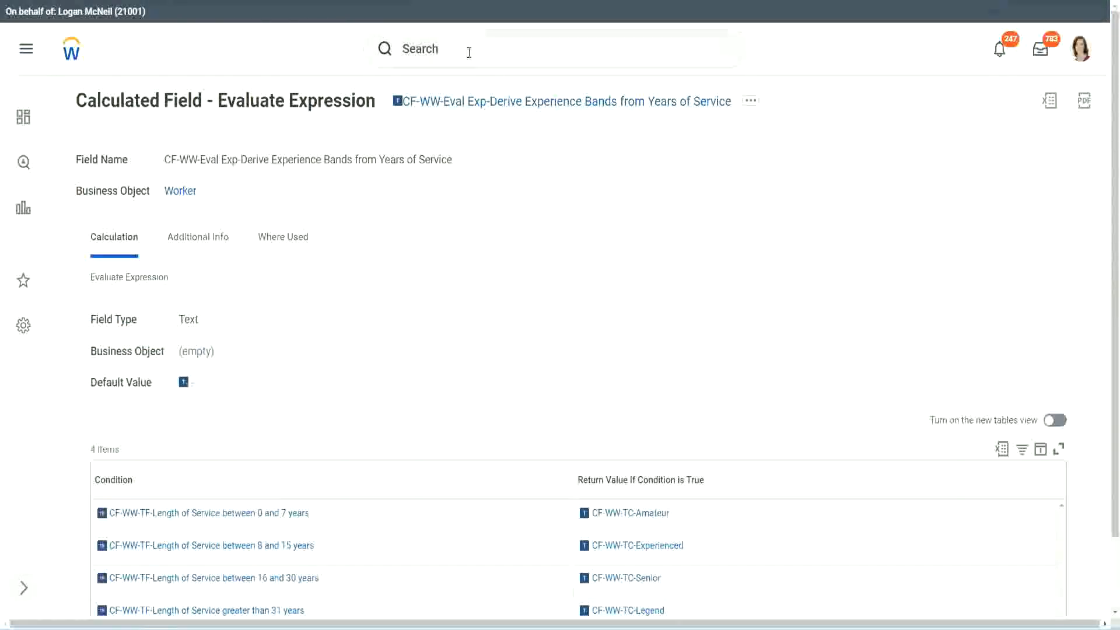
left_click(469, 53)
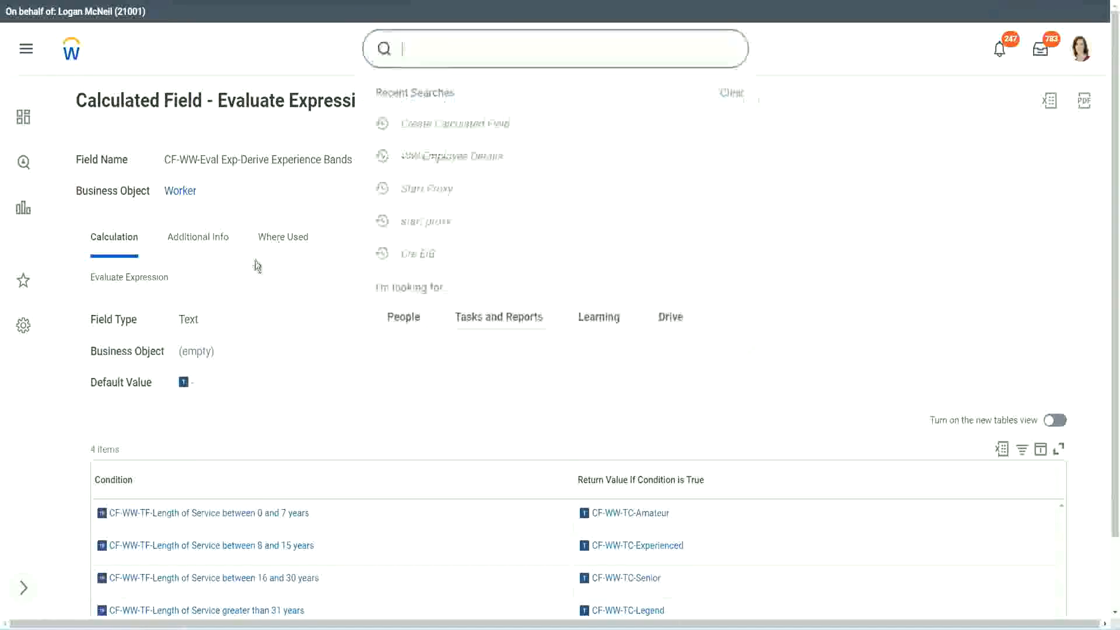
left_click(793, 131)
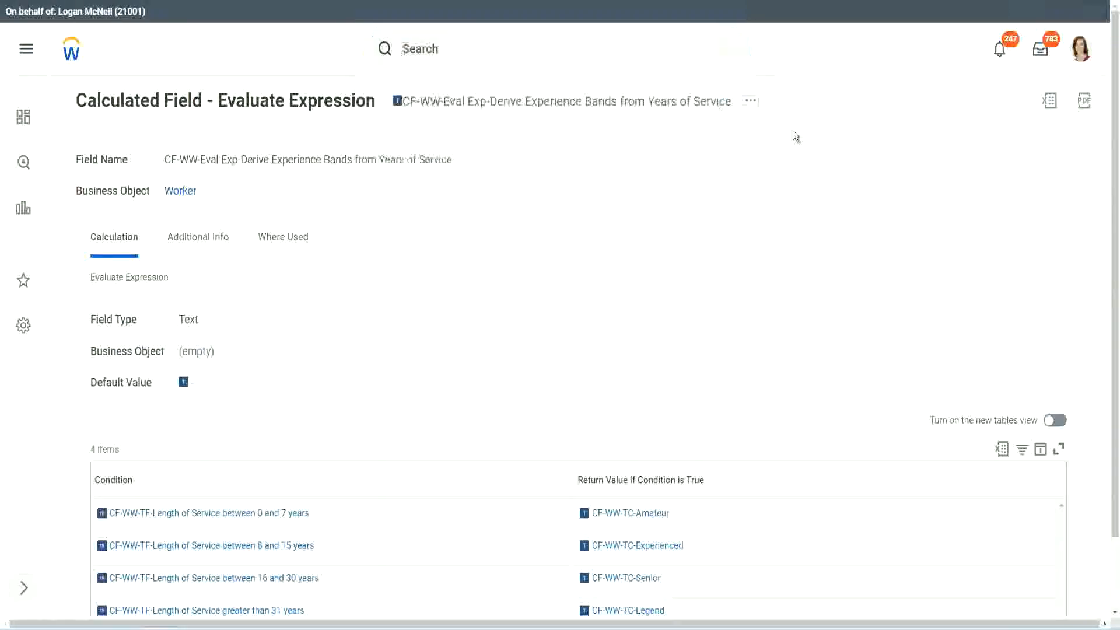
Search for "create calc field" and start the Create Calculated Field task
left_click(444, 44)
type("create calc")
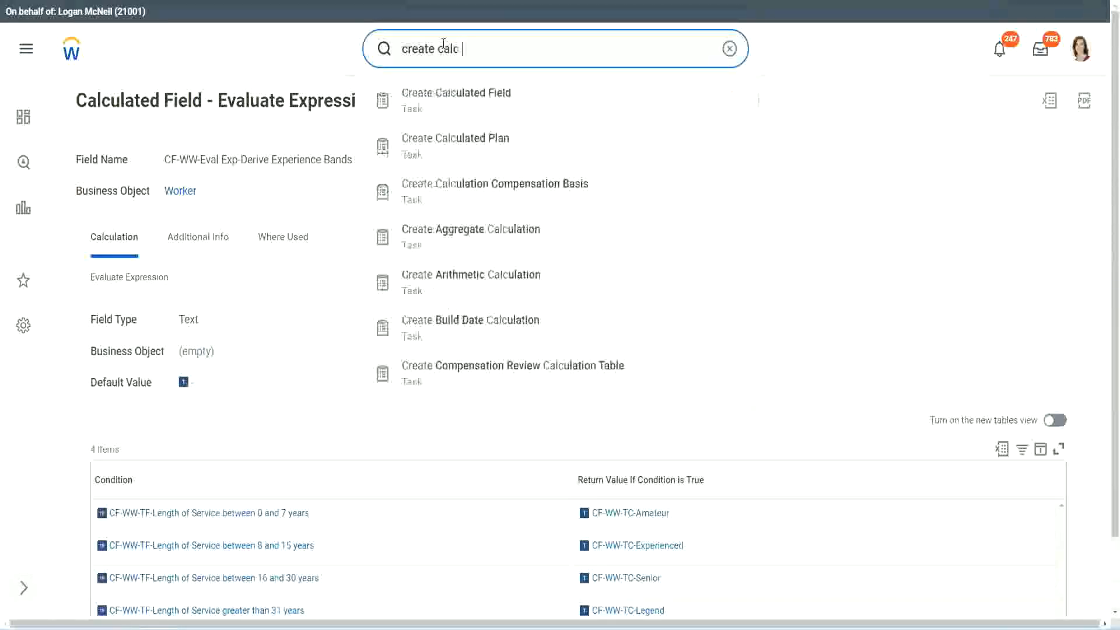
type(" field")
left_click(467, 109)
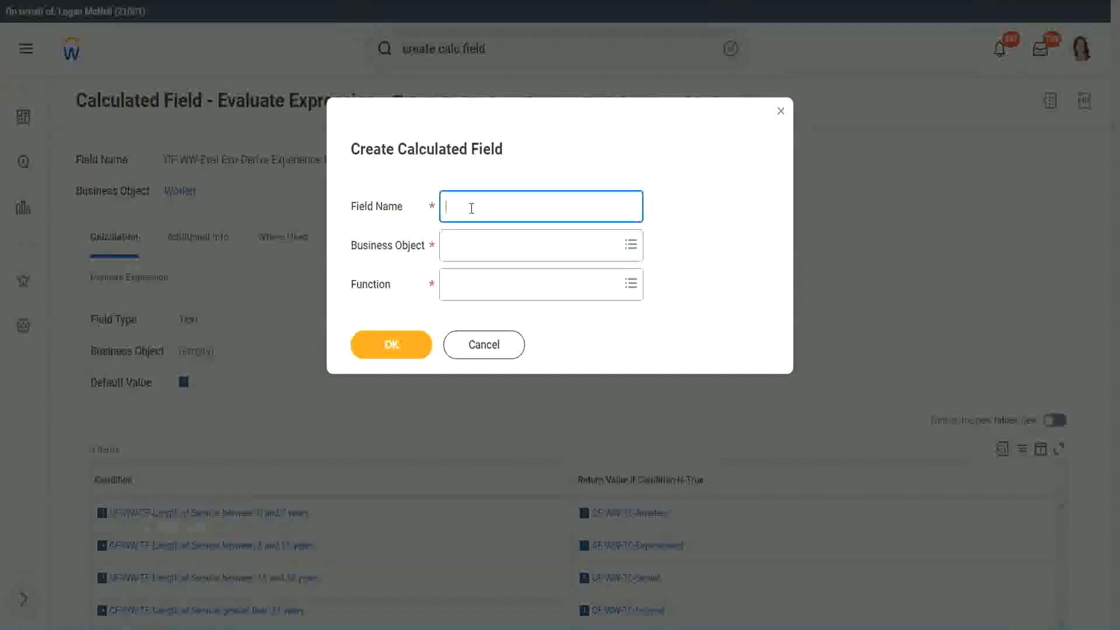
Name the new calculated field "CF-WW-LRB-Identify Experience Bands from years of Service"
type("CF-WW-LRB-Identify Exe")
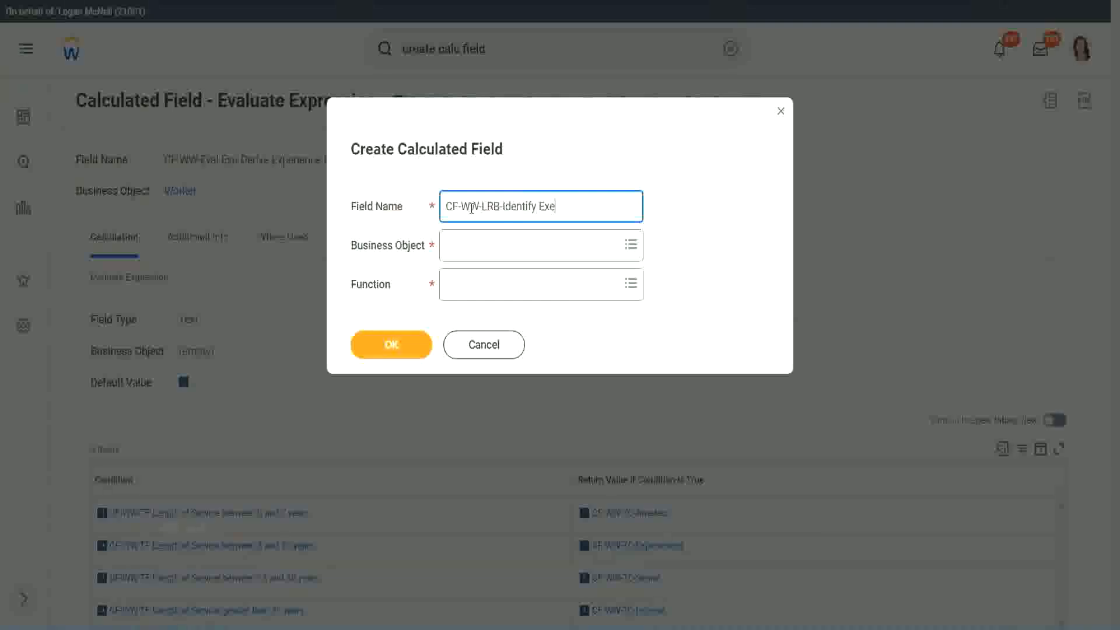
key("BackSpace")
type("periende")
key("BackSpace")
key("BackSpace")
type("ce Bands Irom")
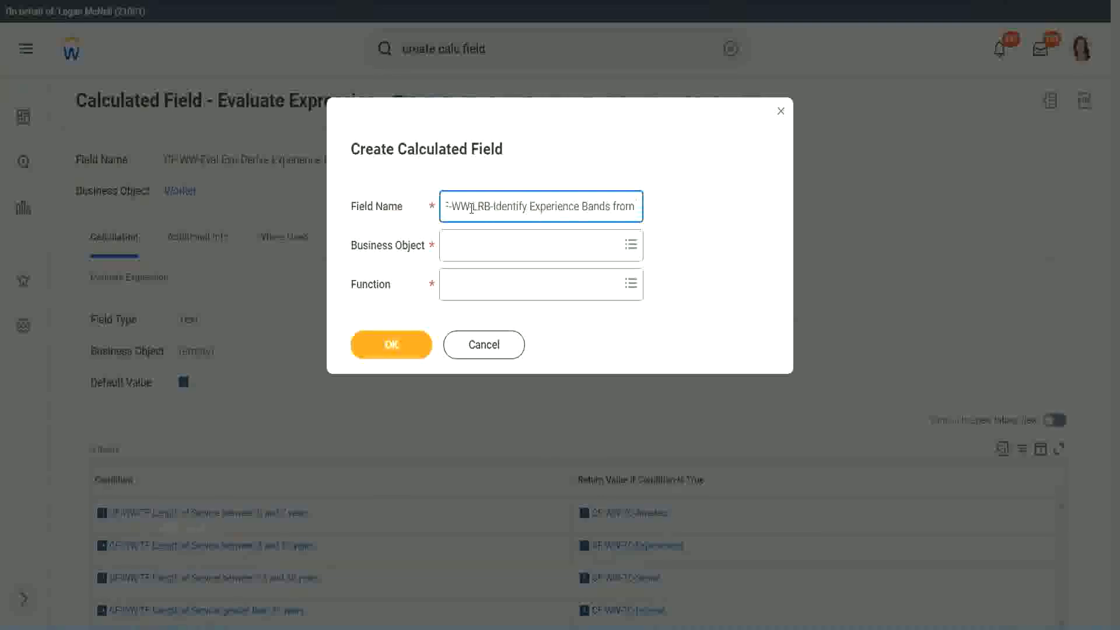
type(" years of Service")
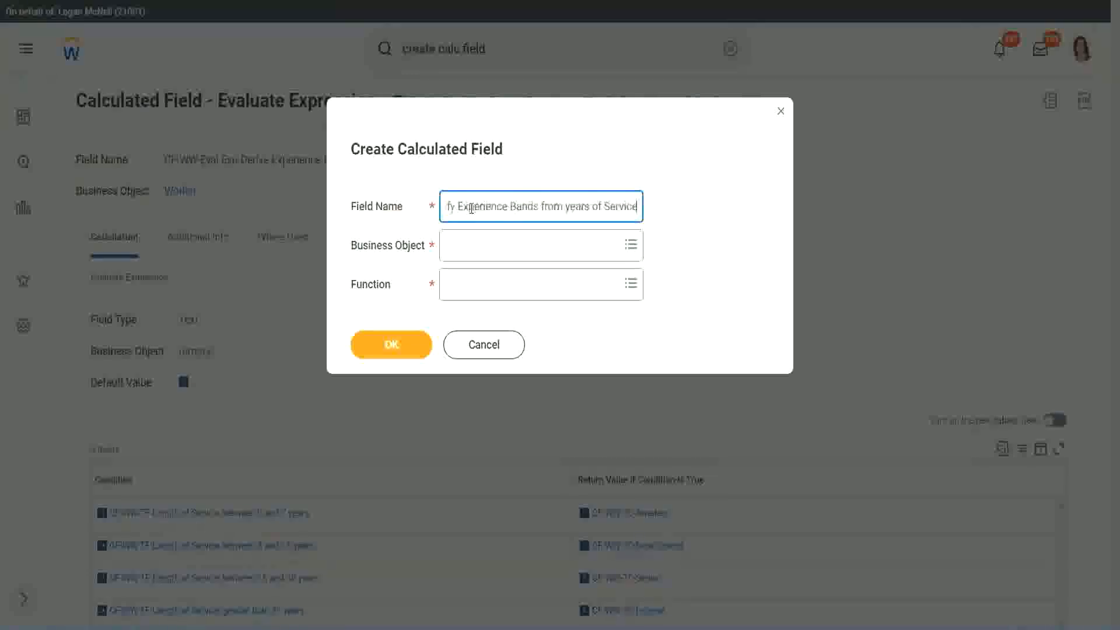
Choose Worker as the business object and Lookup Range Band as the function, and confirm the new calculated field
key("Tab")
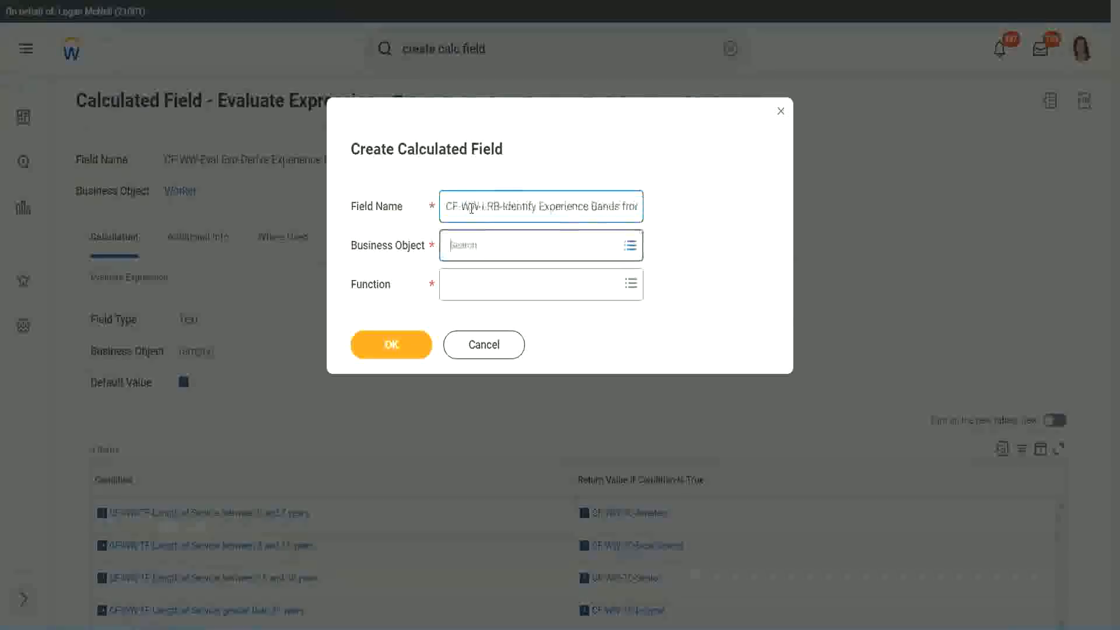
type("wor")
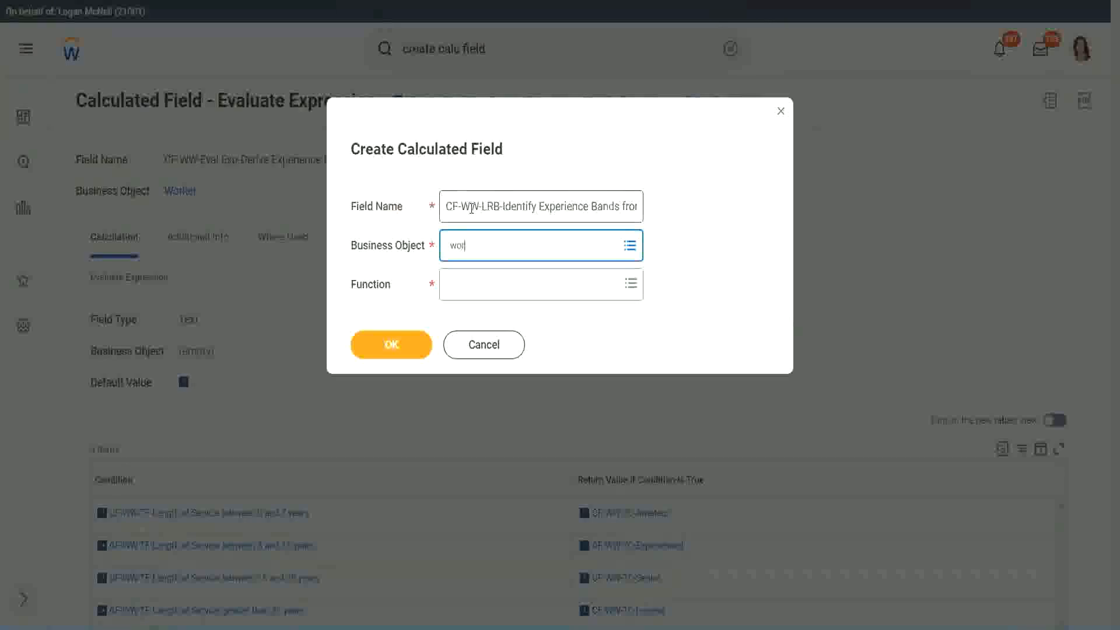
type("ker")
key("Return")
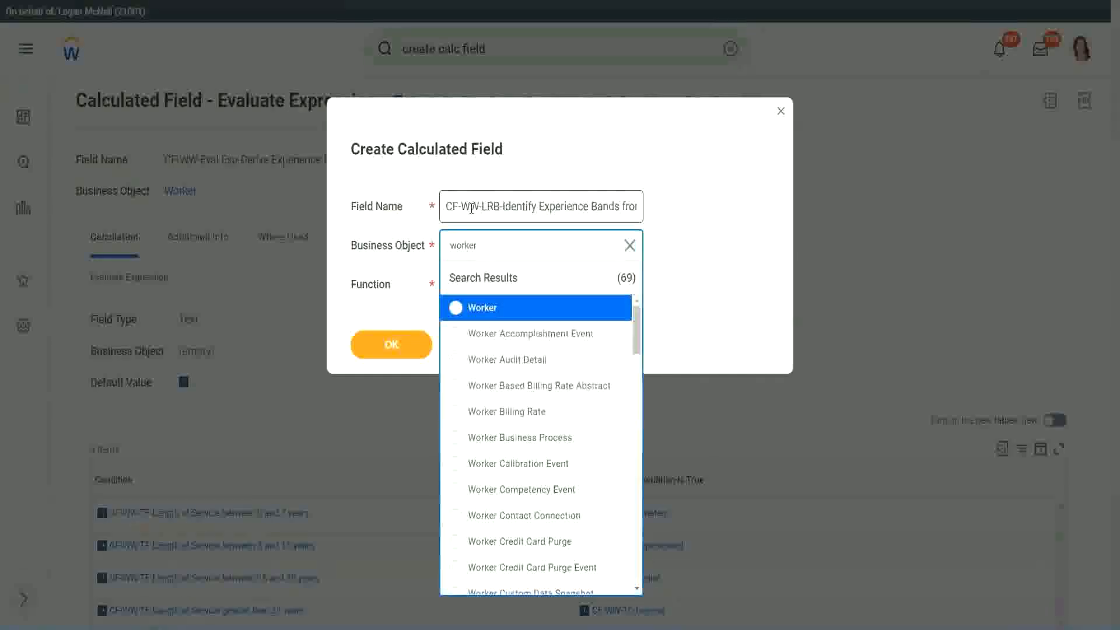
key("Return")
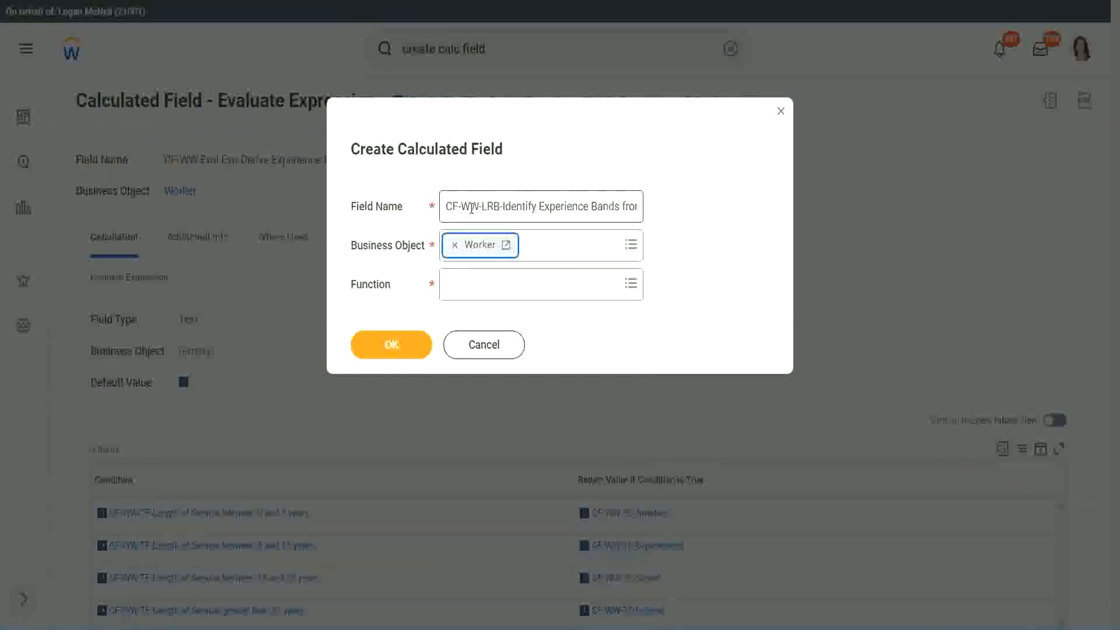
key("Tab")
type("lrb")
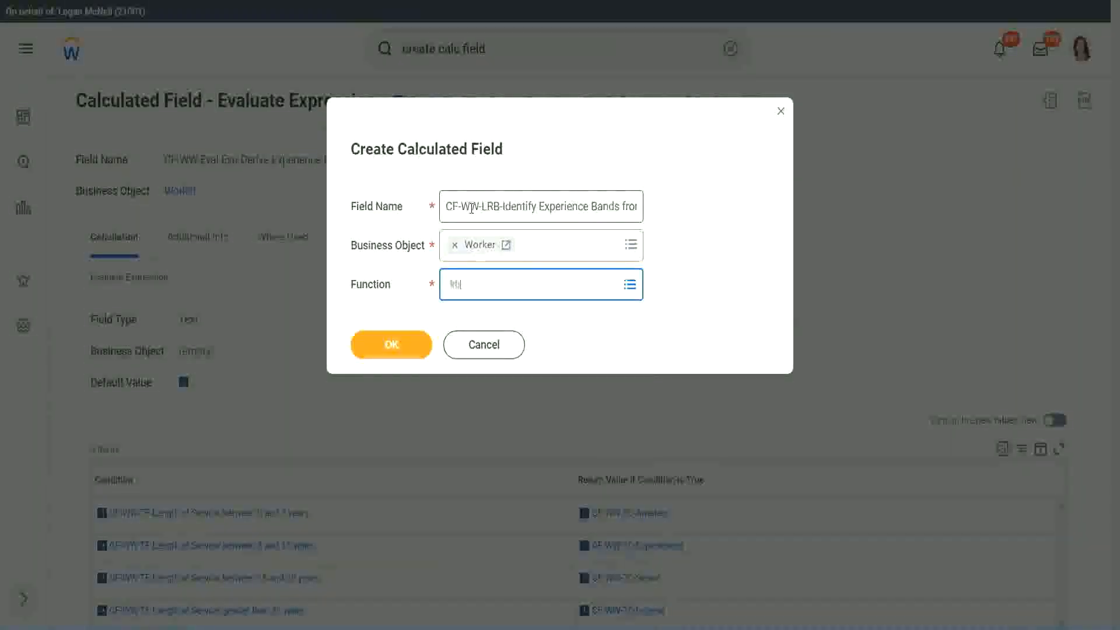
key("Return")
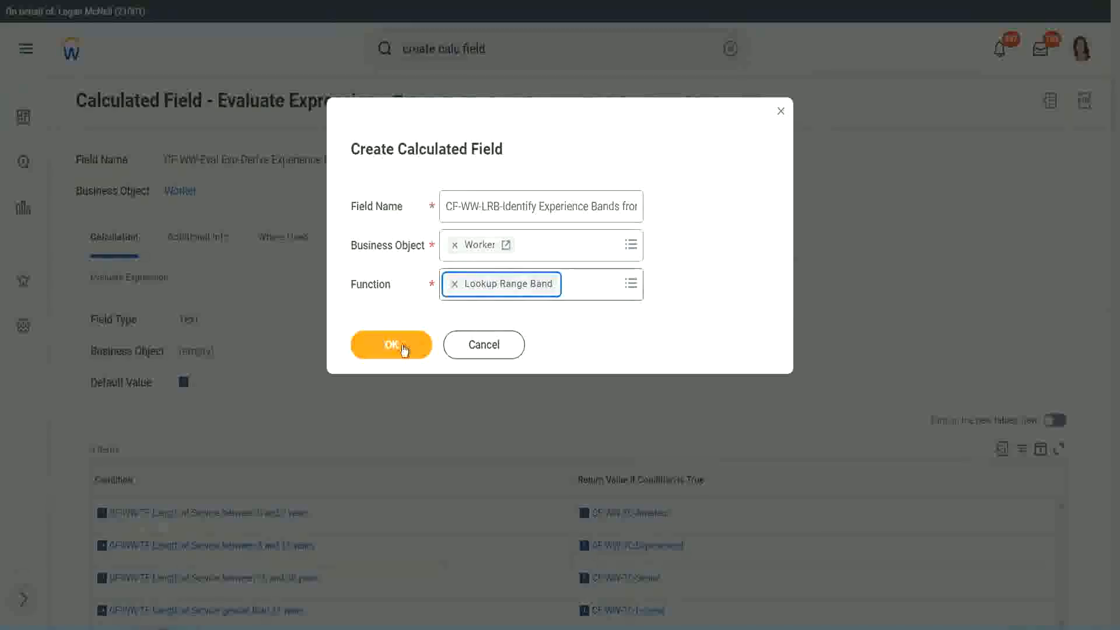
left_click(402, 346)
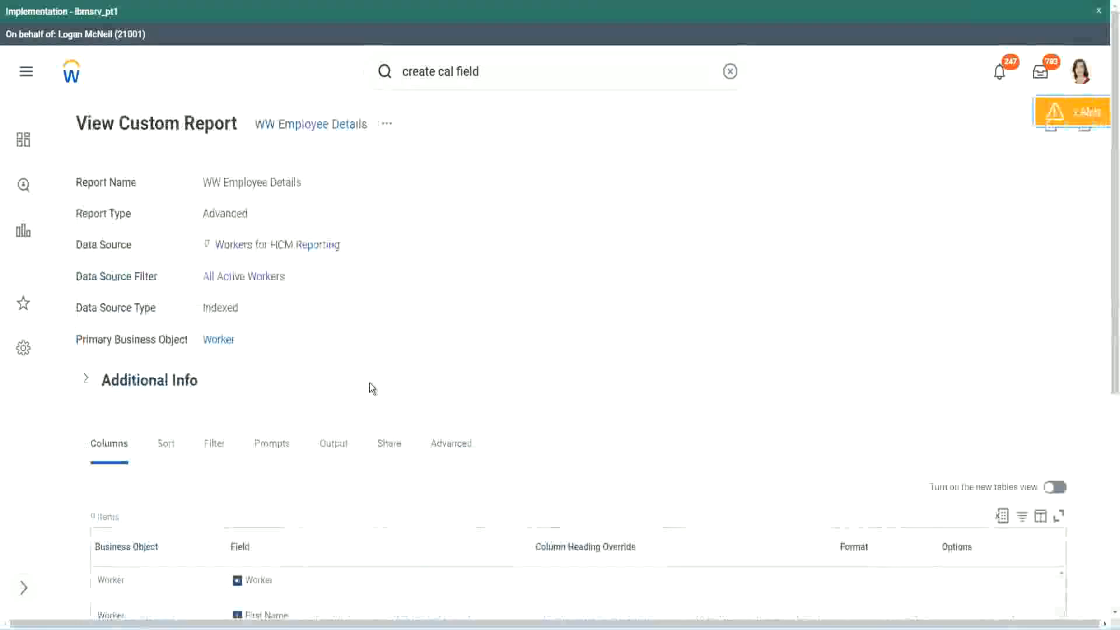
Copy the name "CF-WW-Convert Text To Number-Number of Years from Length of Service" from the WW Employee Details report and use it as the Source Field
scroll(370, 383, "down", 6)
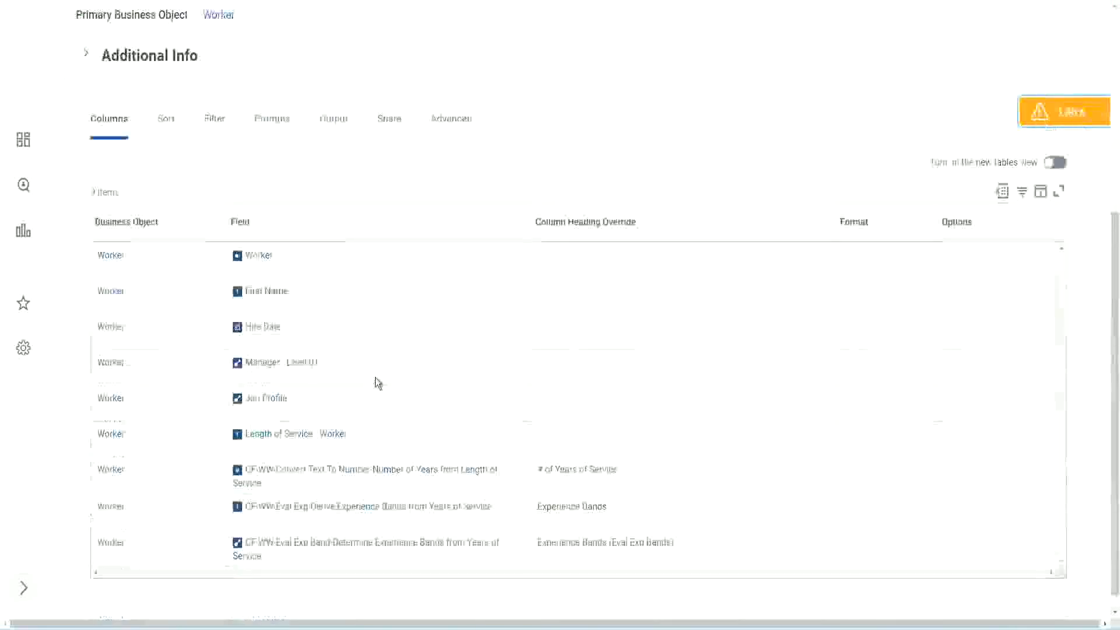
right_click(355, 456)
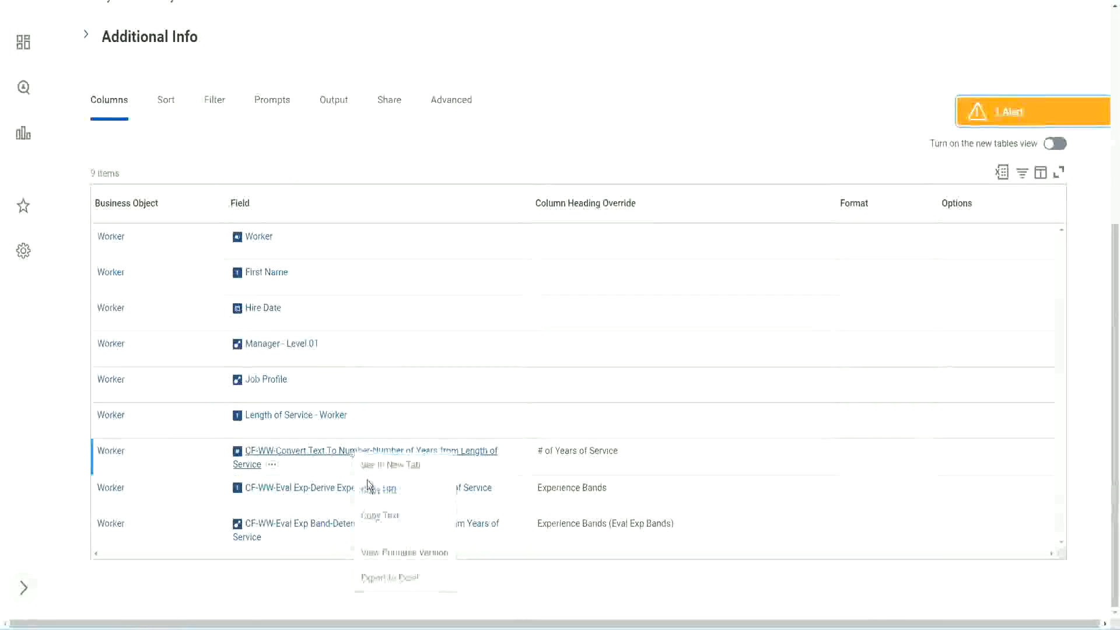
left_click(385, 517)
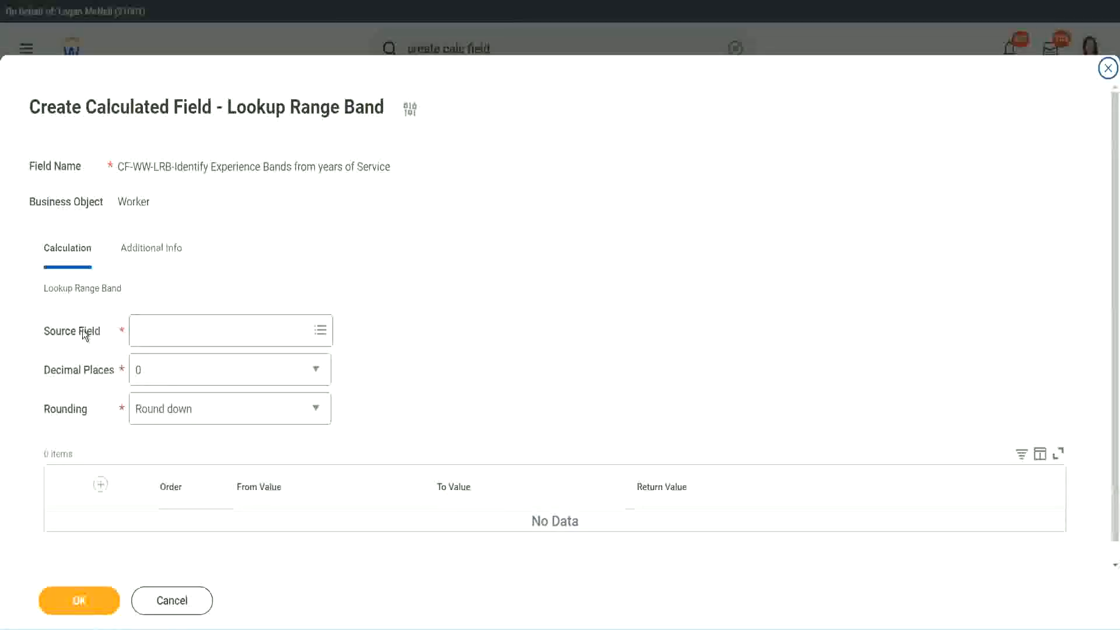
left_click(175, 332)
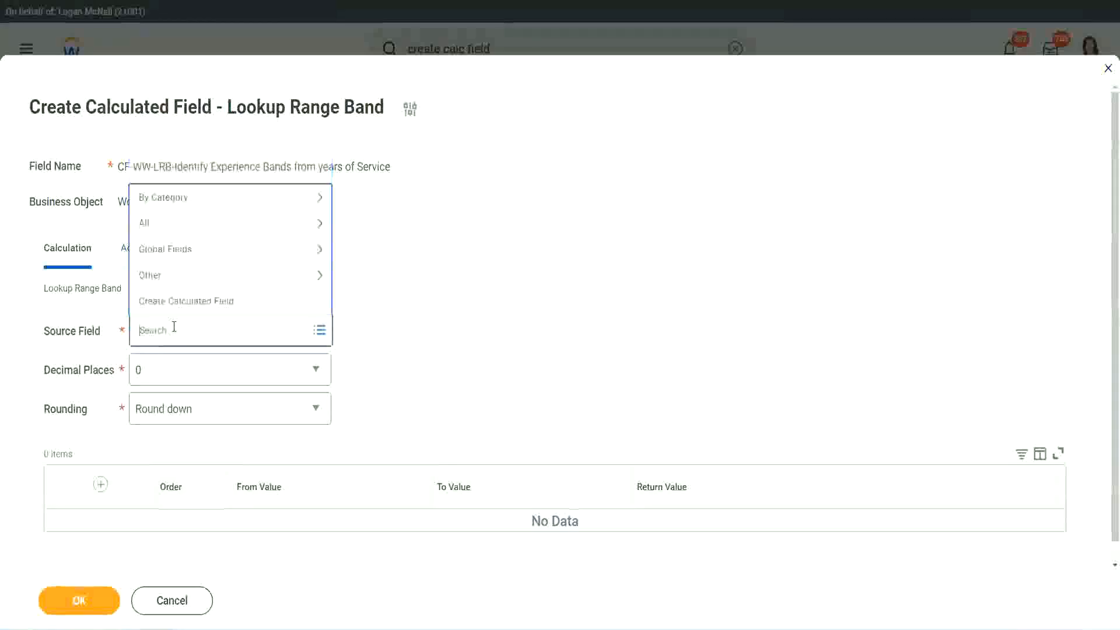
key("ctrl+v")
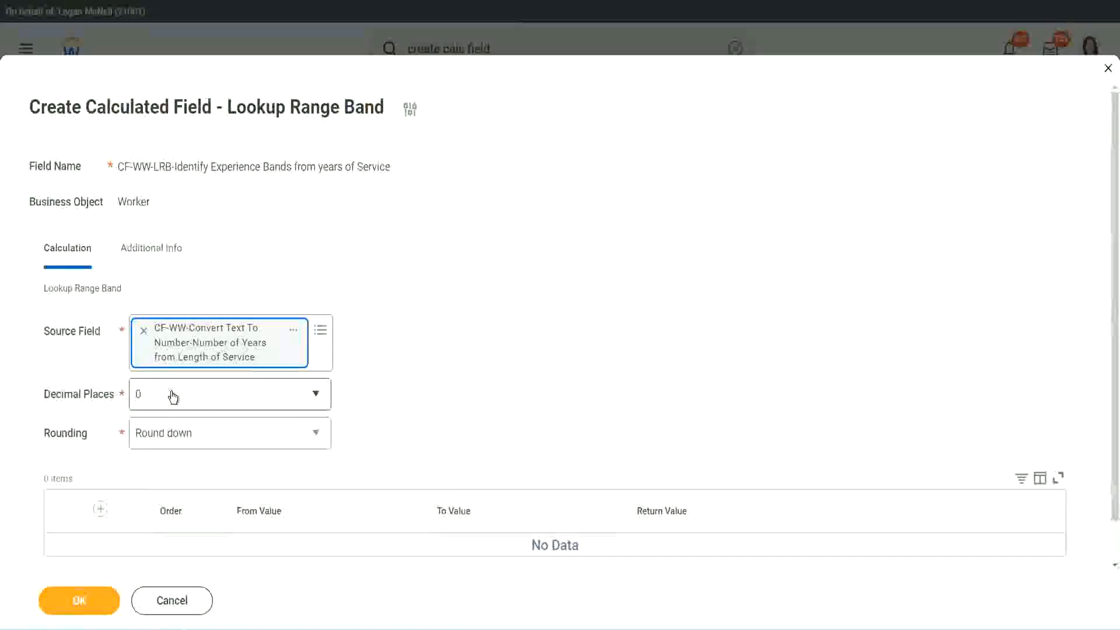
Check the Decimal Places options, keeping 0, and set Rounding to Round
left_click(219, 401)
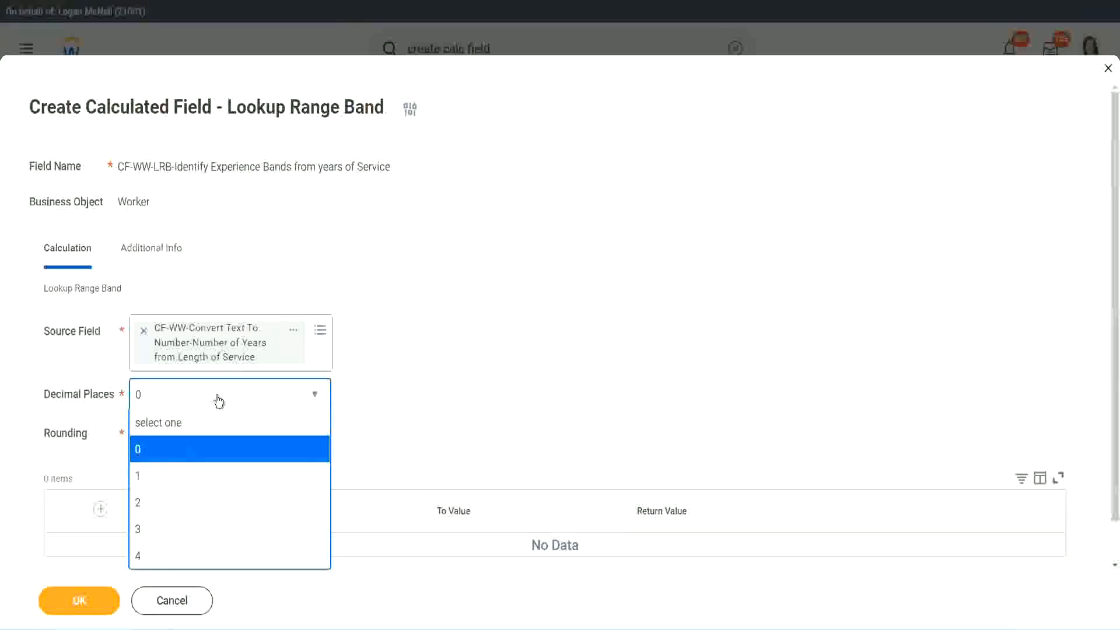
left_click(437, 384)
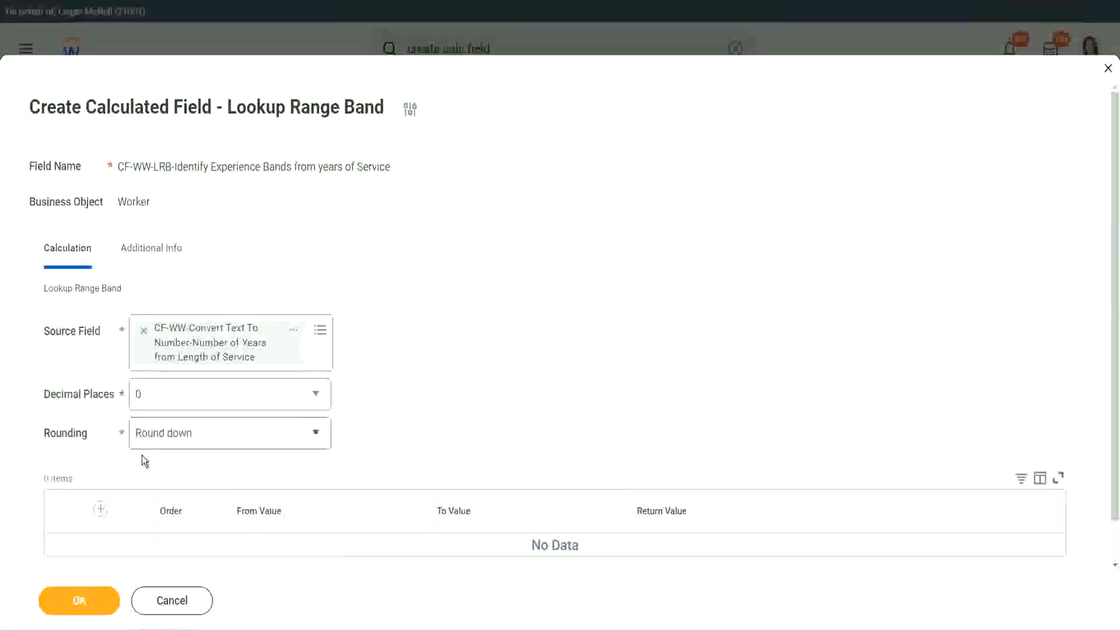
left_click(180, 437)
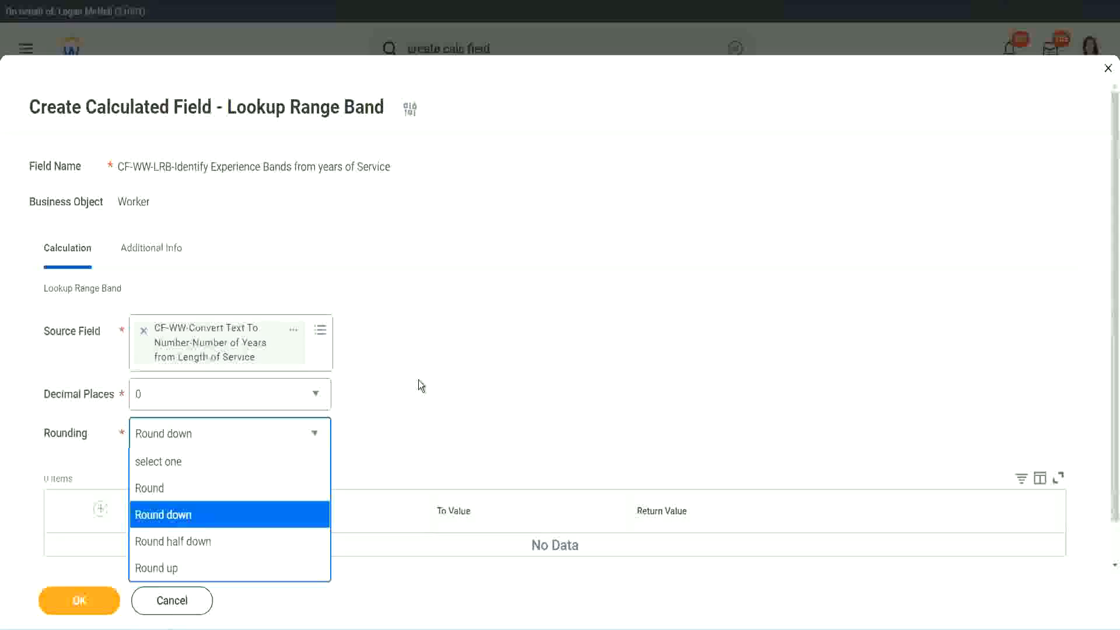
left_click(394, 429)
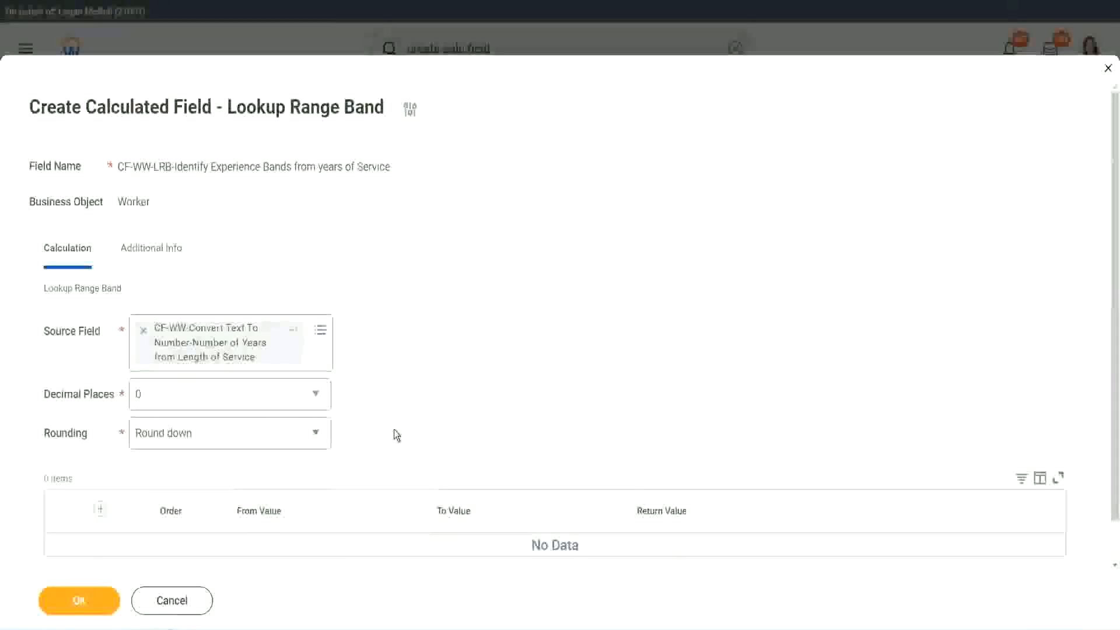
left_click(191, 438)
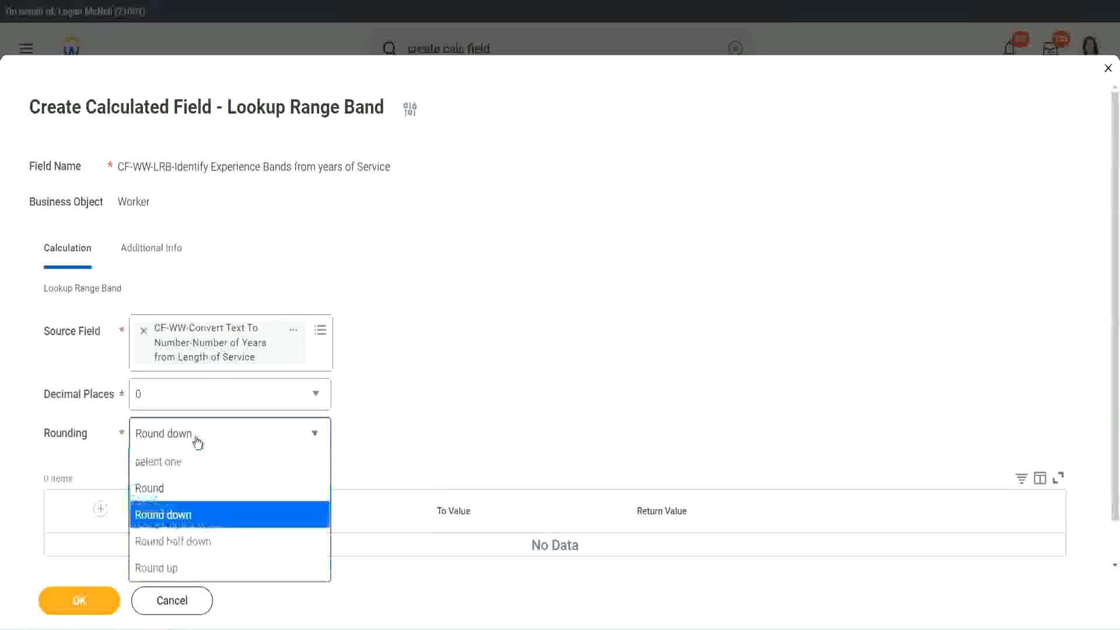
left_click(186, 490)
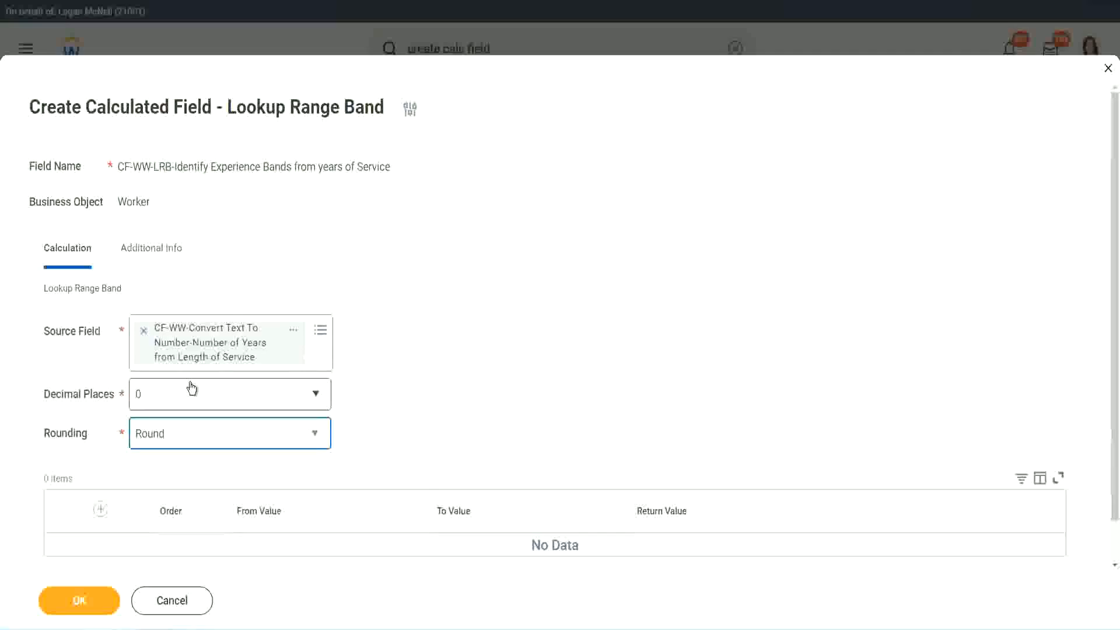
Add a range band row from 0 to 7 with the return value "Amateur"
left_click(102, 510)
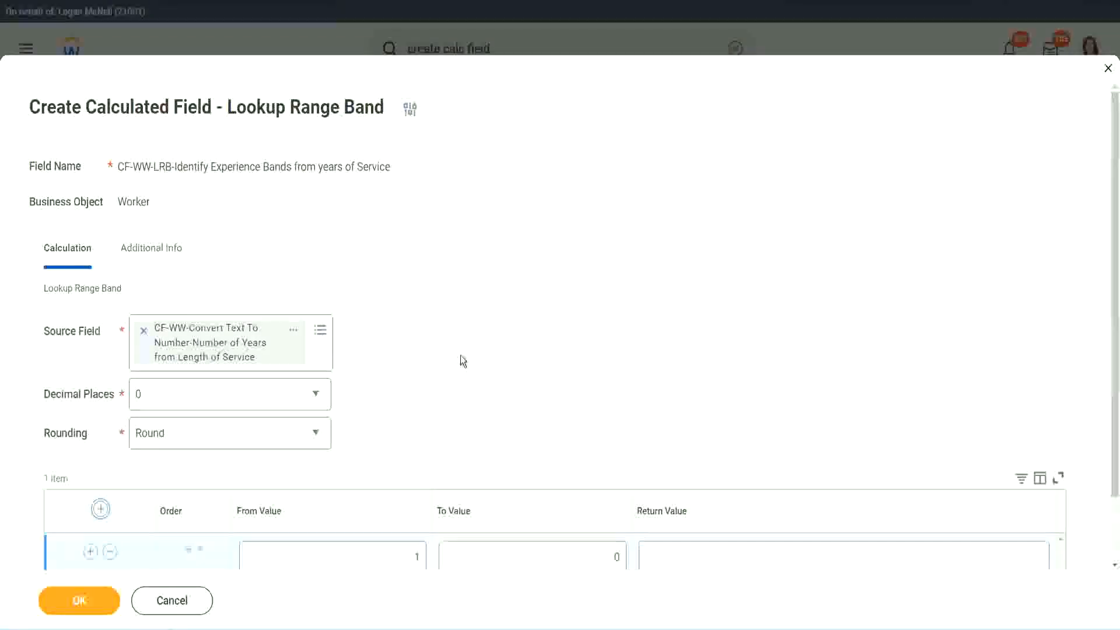
scroll(468, 358, "down", 2)
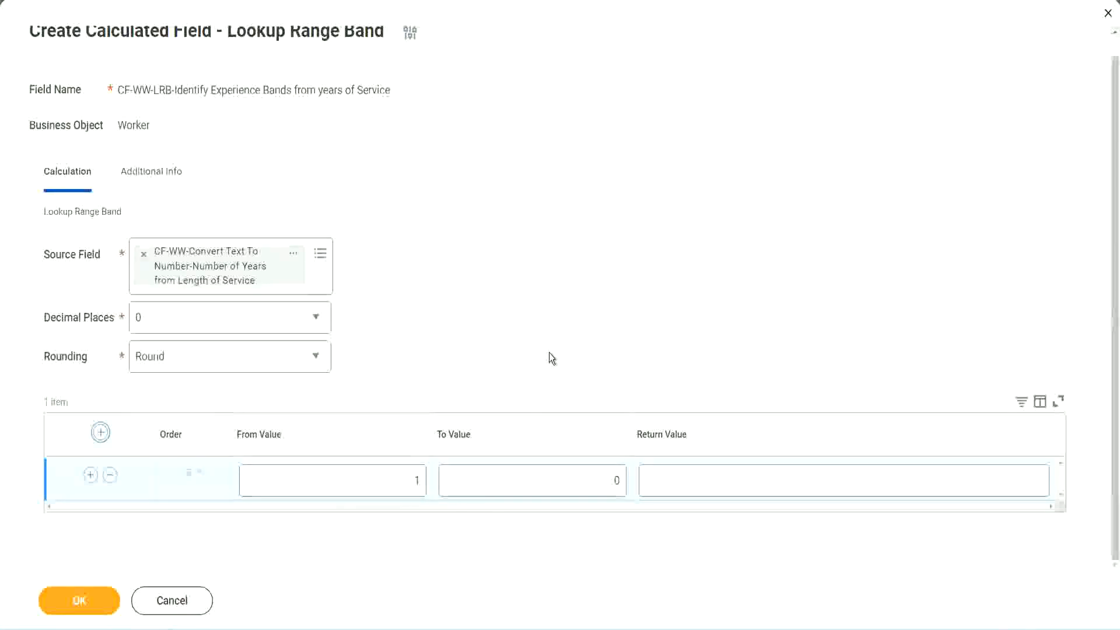
left_click(409, 485)
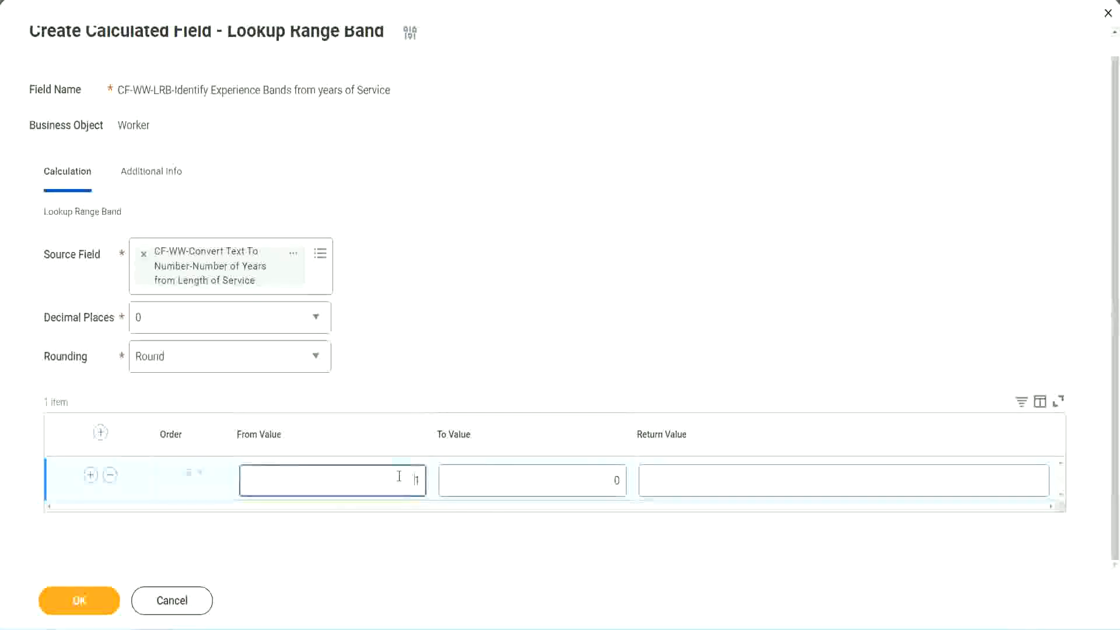
type("0")
key("Tab")
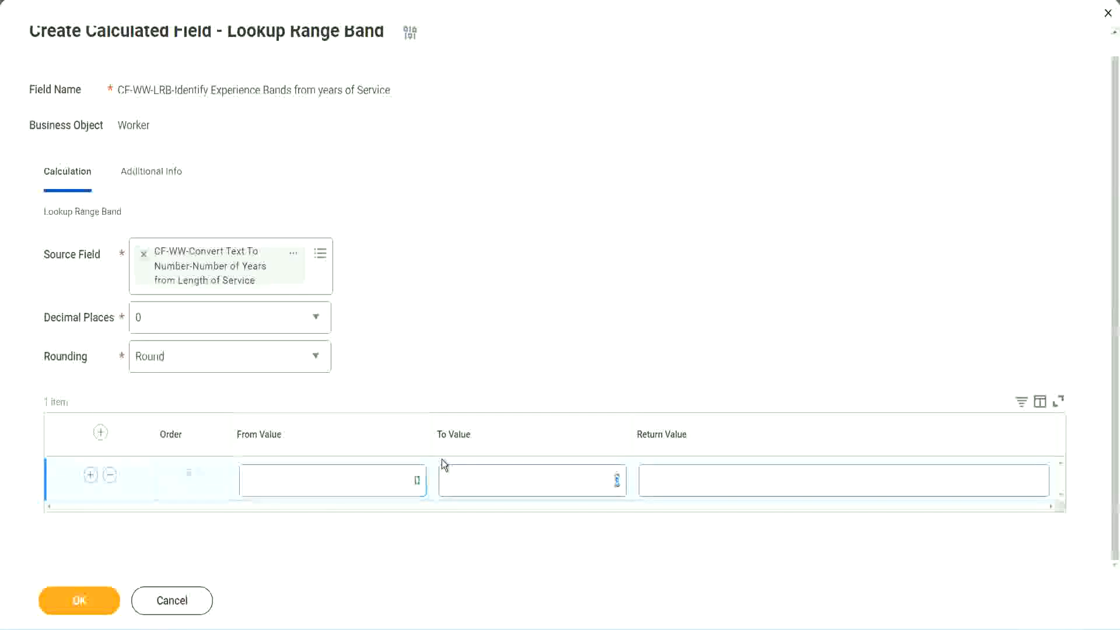
type("7")
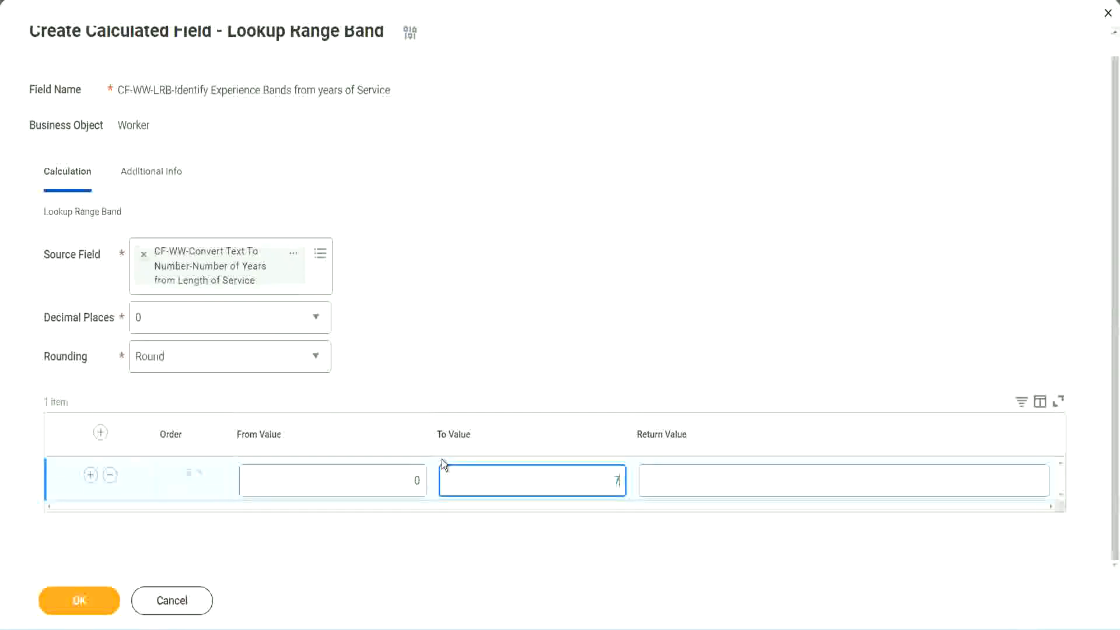
key("Tab")
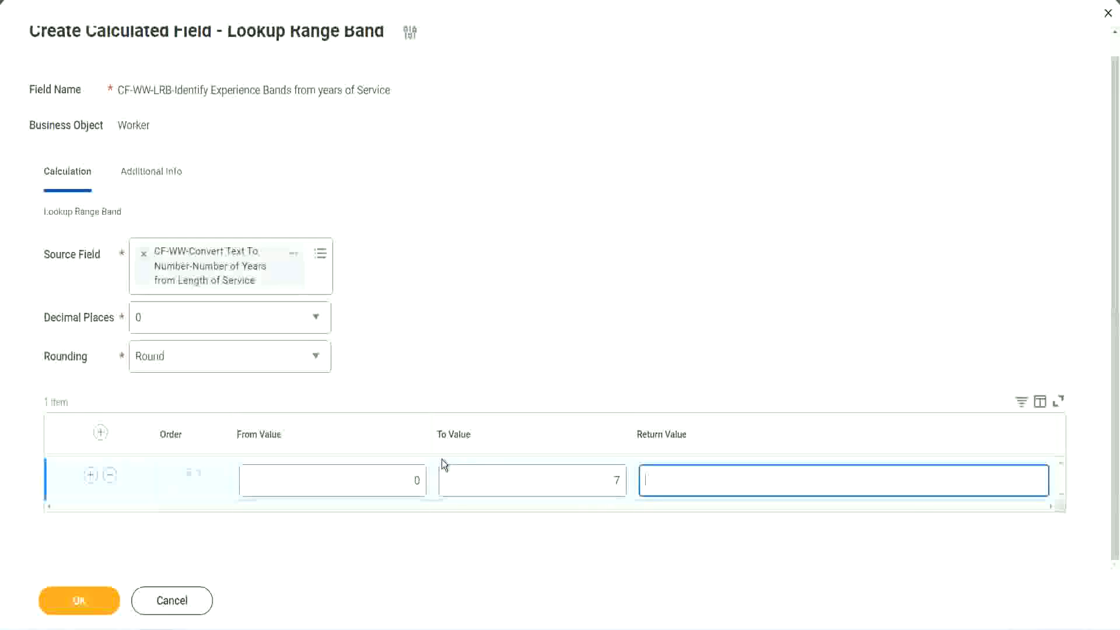
type("Amateur")
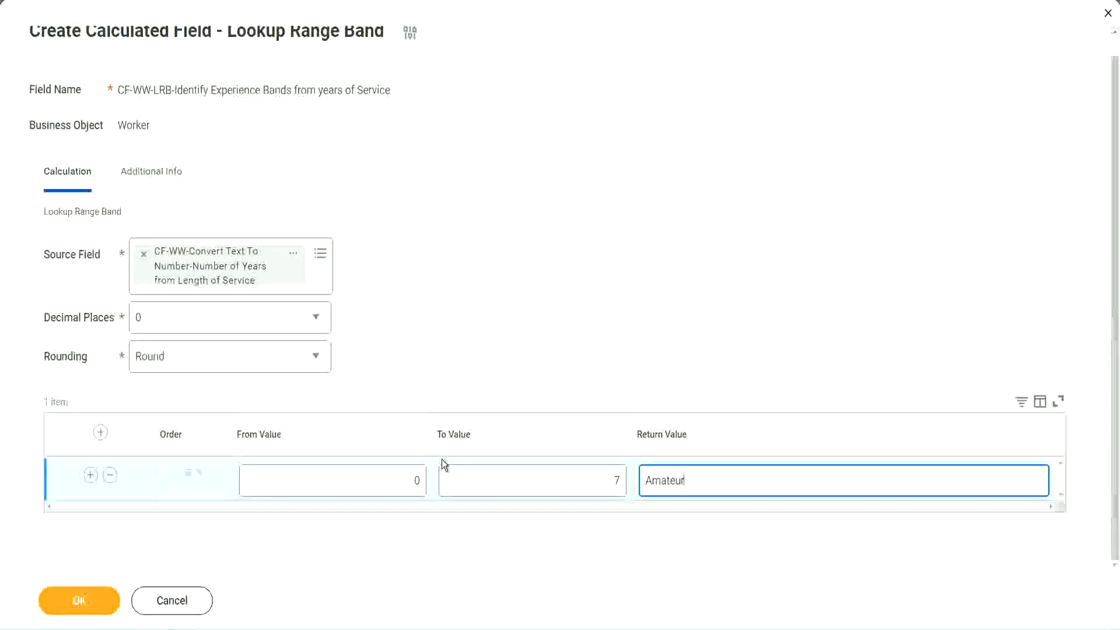
left_click(389, 483)
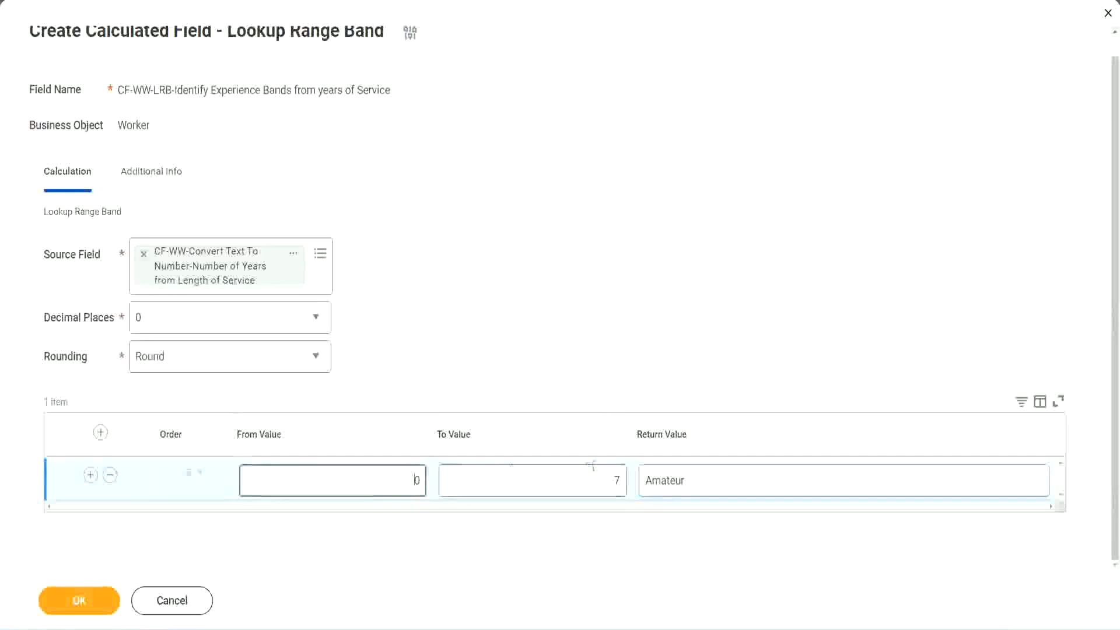
left_click(605, 473)
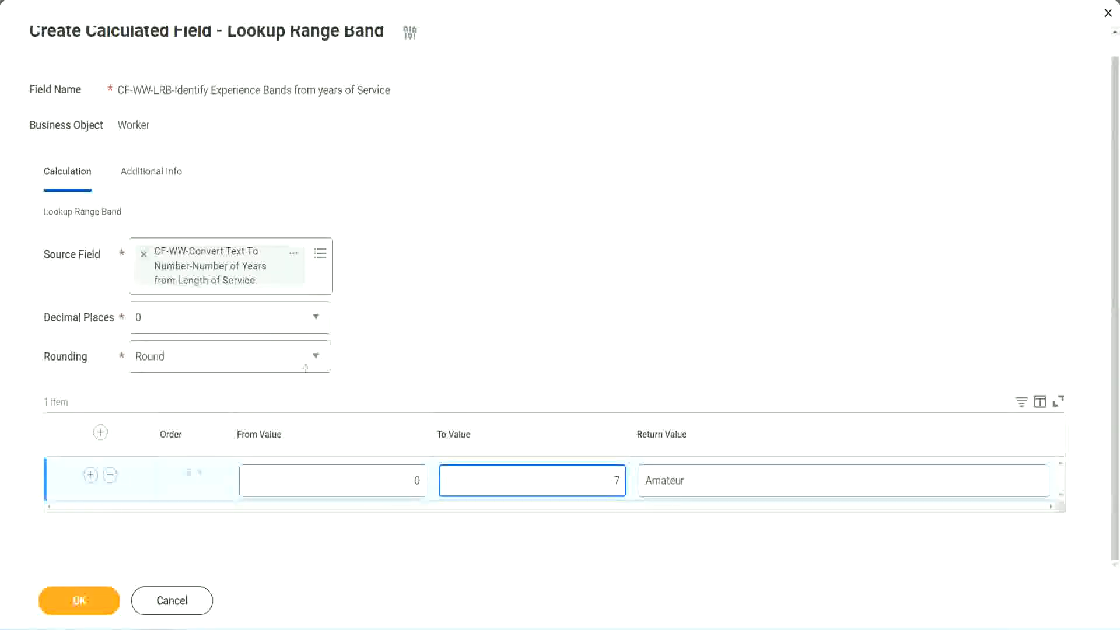
Add a second range band row from 8 to 15 with the return value "Experienced"
mouse_move(469, 407)
left_mouse_down()
mouse_move(313, 285)
mouse_move(284, 294)
left_mouse_up()
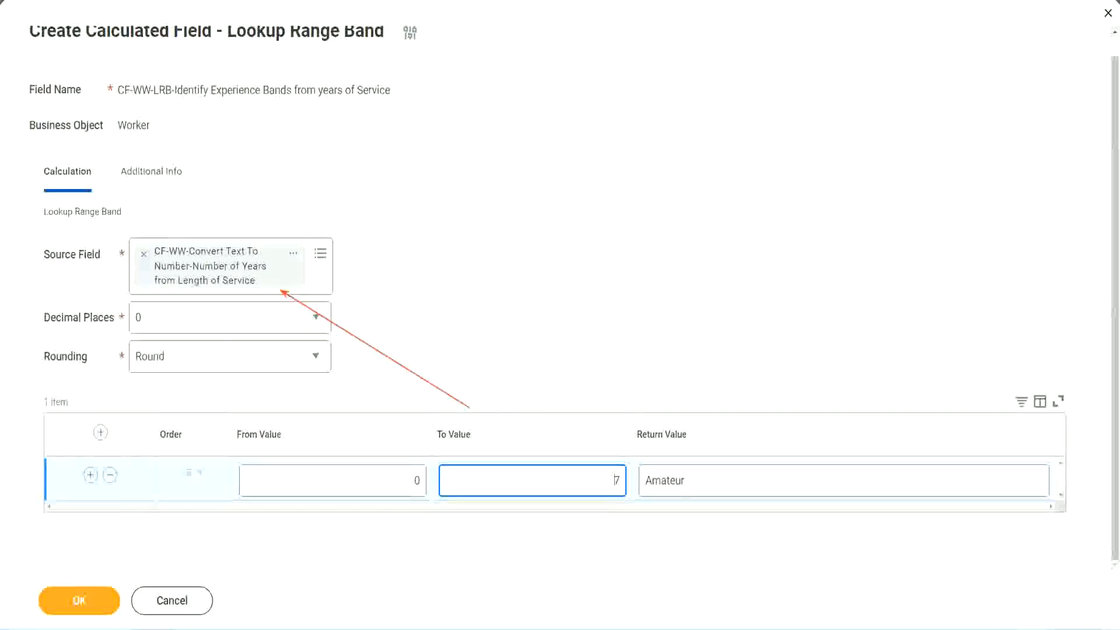
left_click(90, 474)
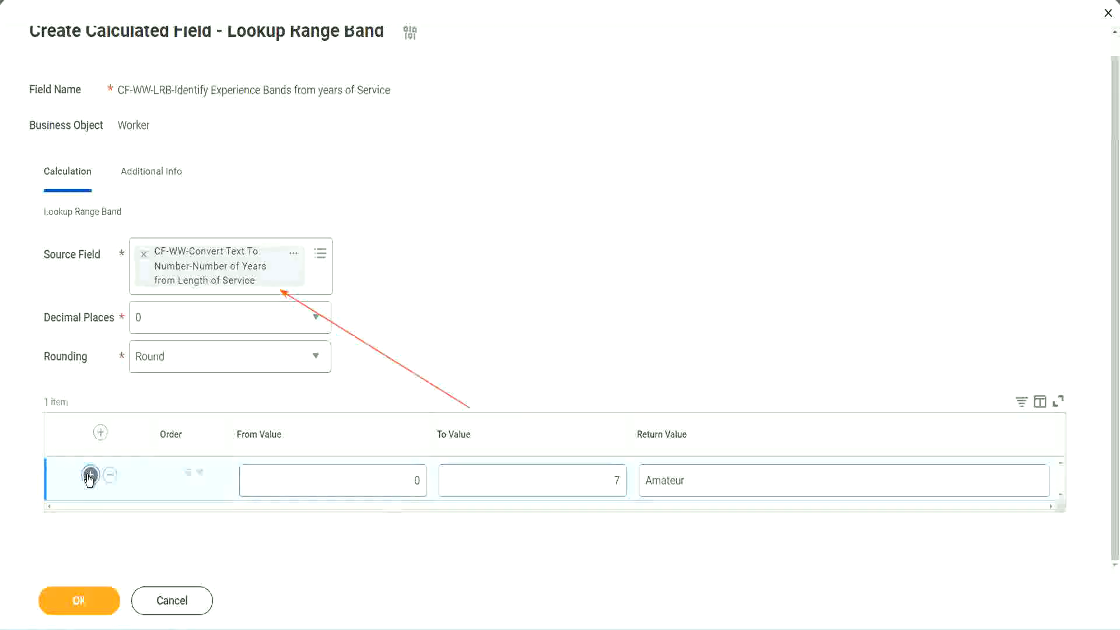
left_click(416, 522)
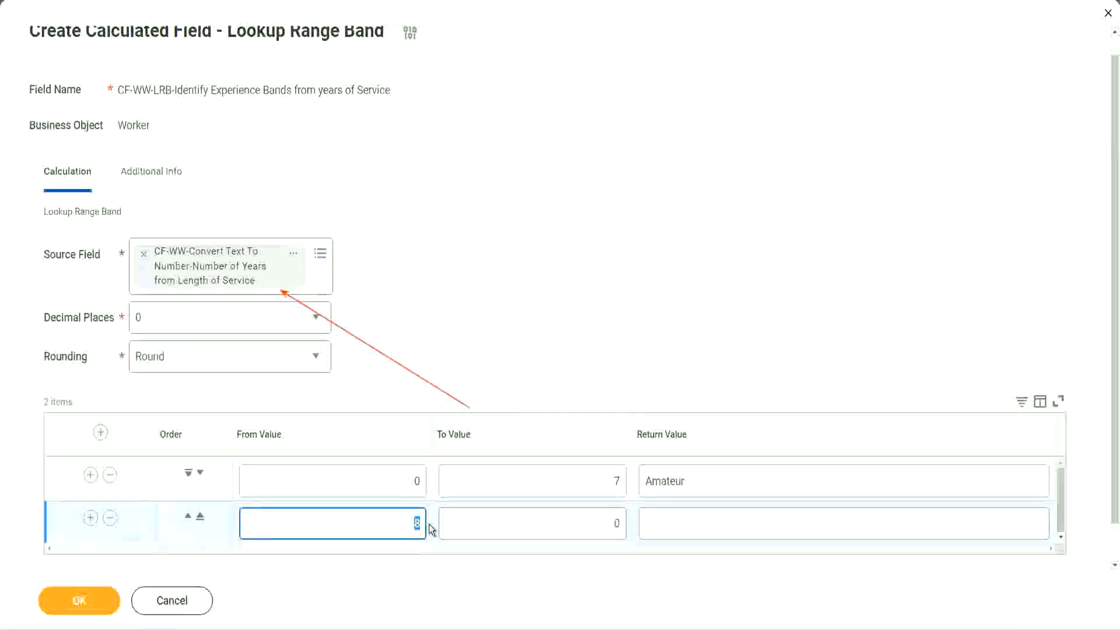
left_click(407, 482)
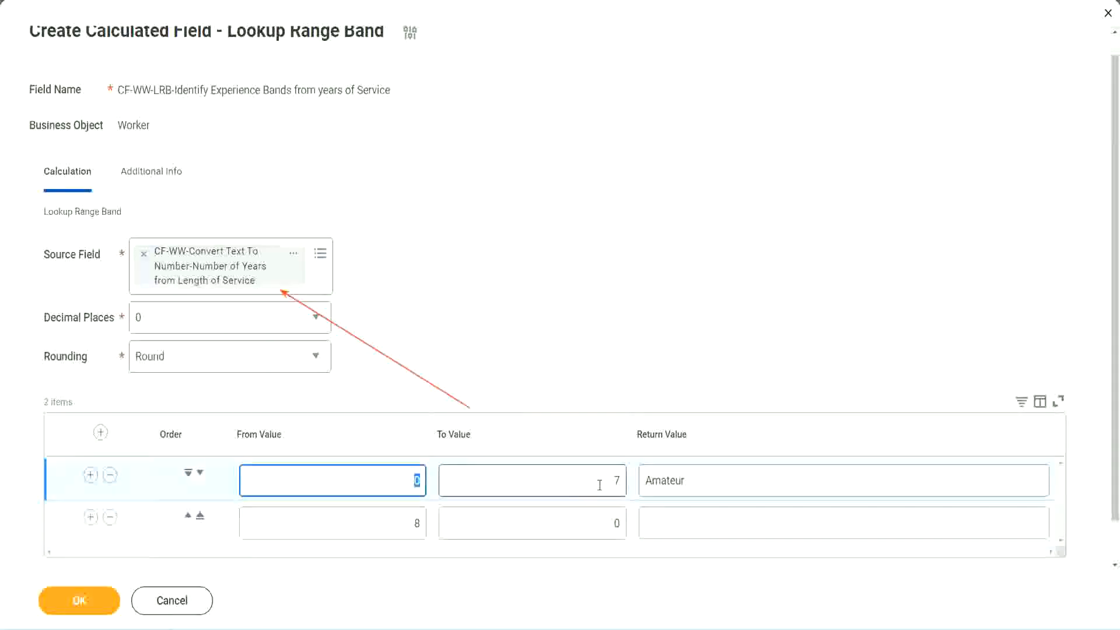
left_click(609, 485)
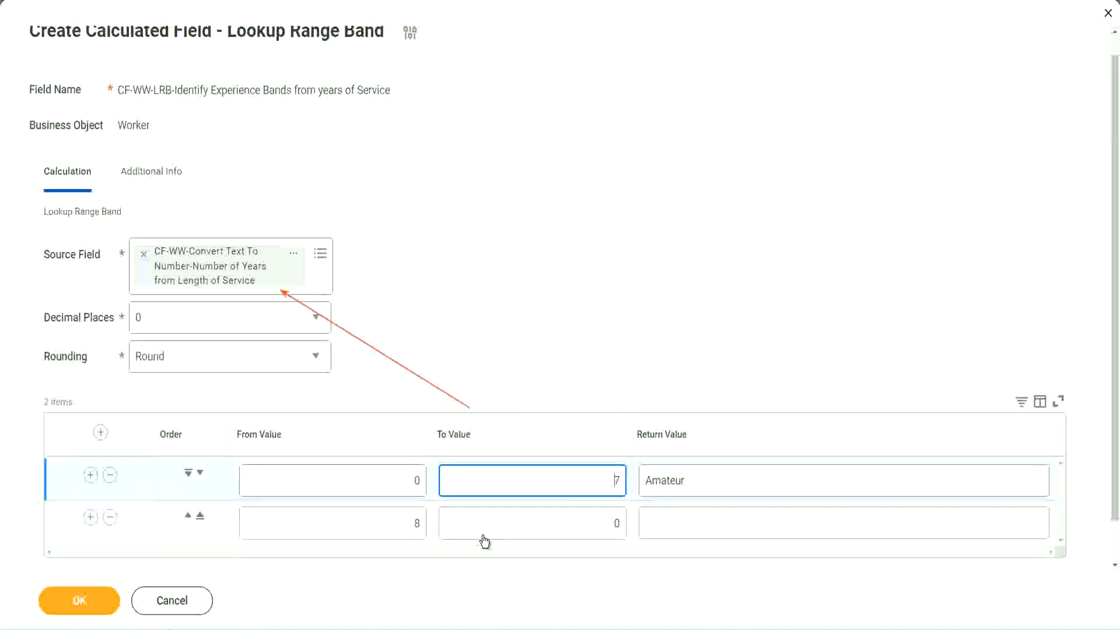
left_click(401, 532)
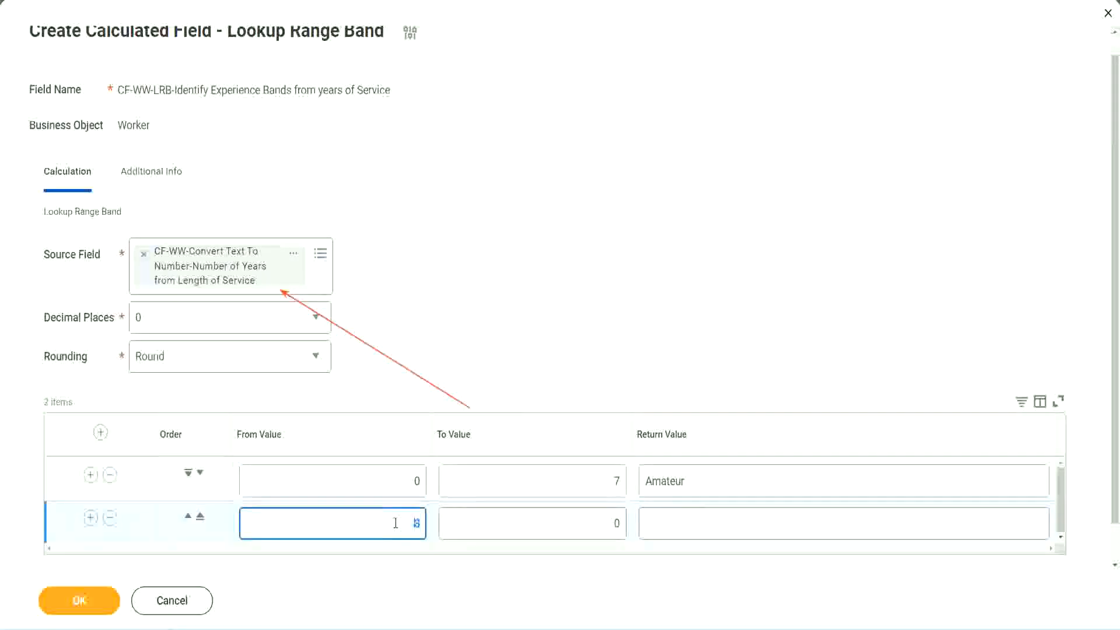
left_click(606, 523)
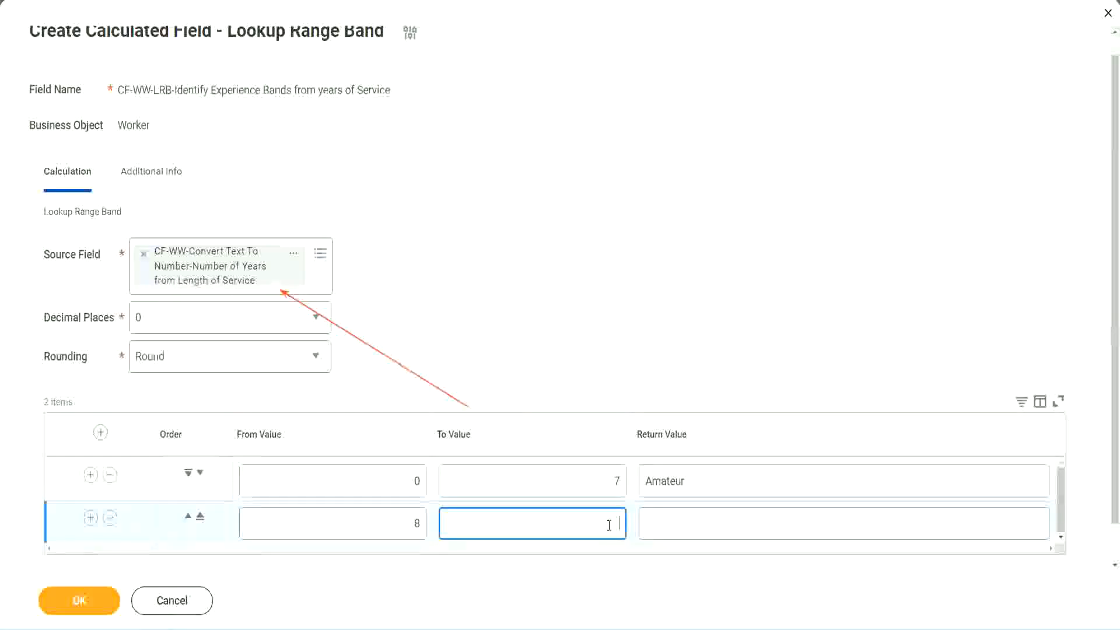
type("15")
left_click(691, 521)
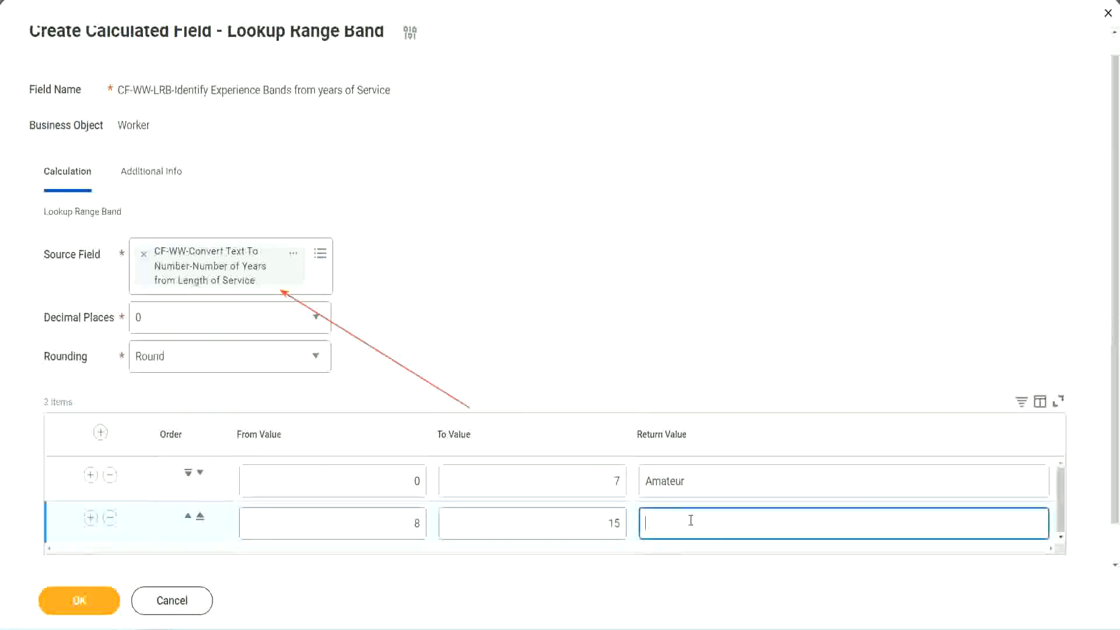
type("Experienced")
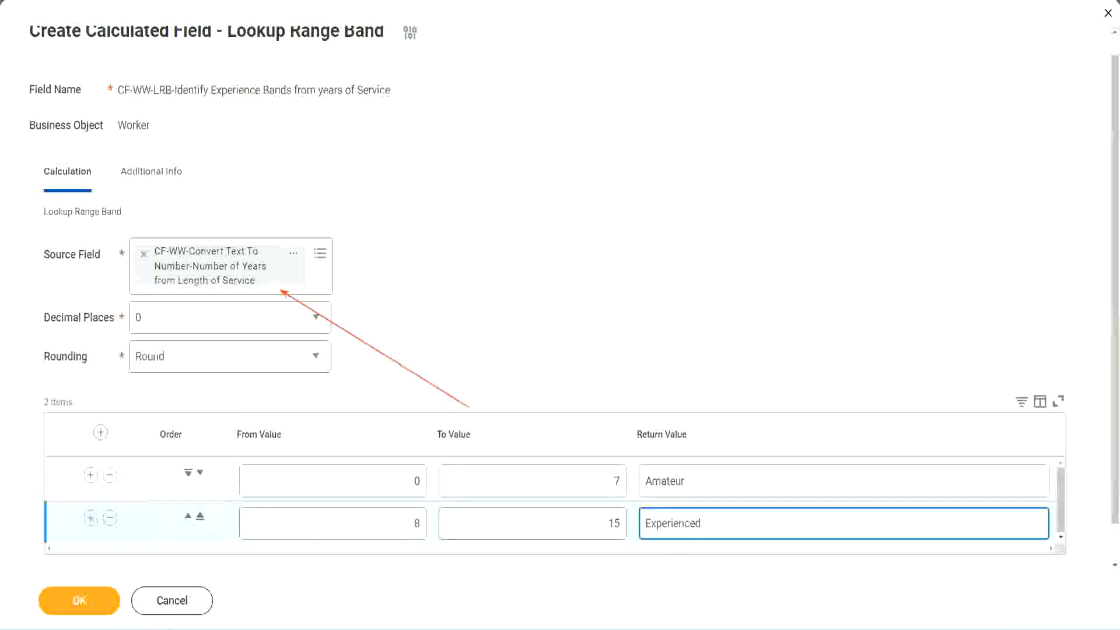
Add a third range band row from 16 to 30 with the return value "Senior"
left_click(91, 518)
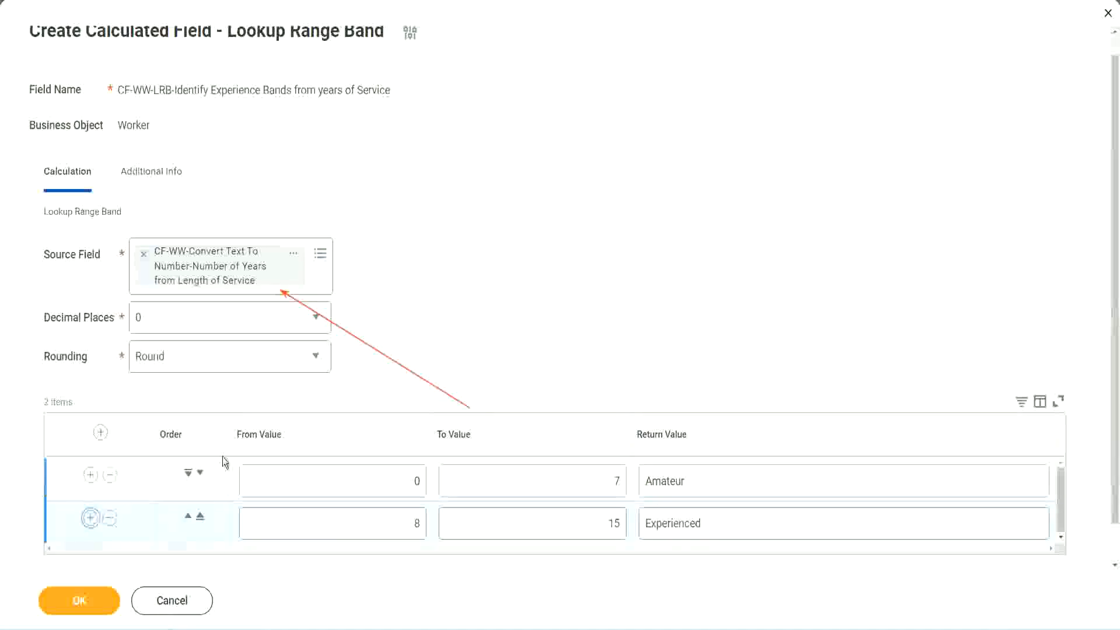
scroll(437, 338, "down", 2)
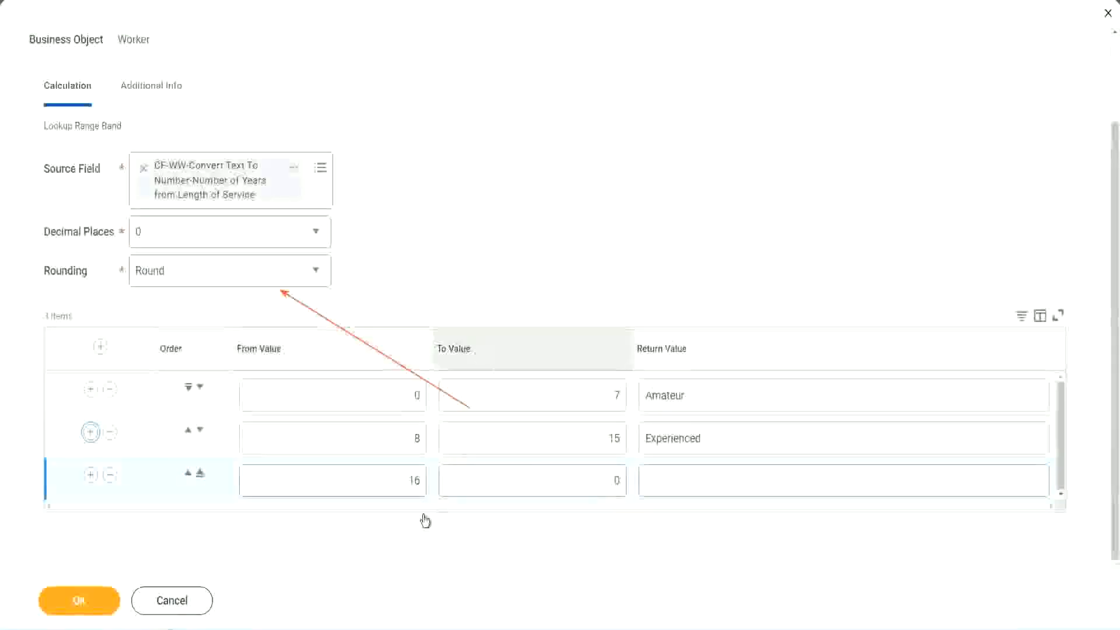
left_click(561, 480)
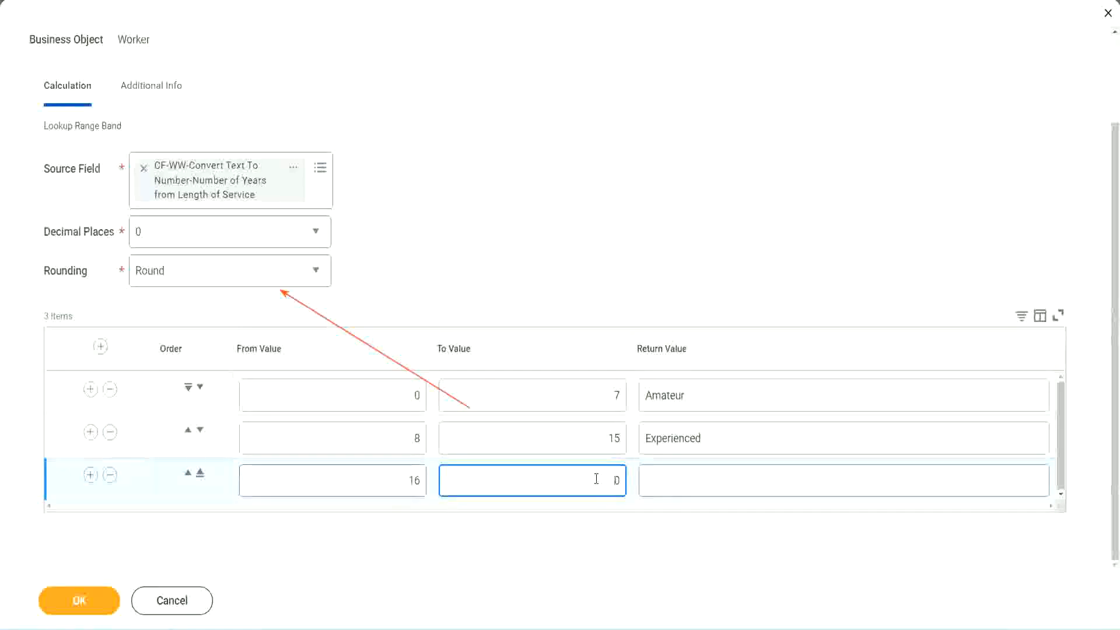
type("3")
key("Tab")
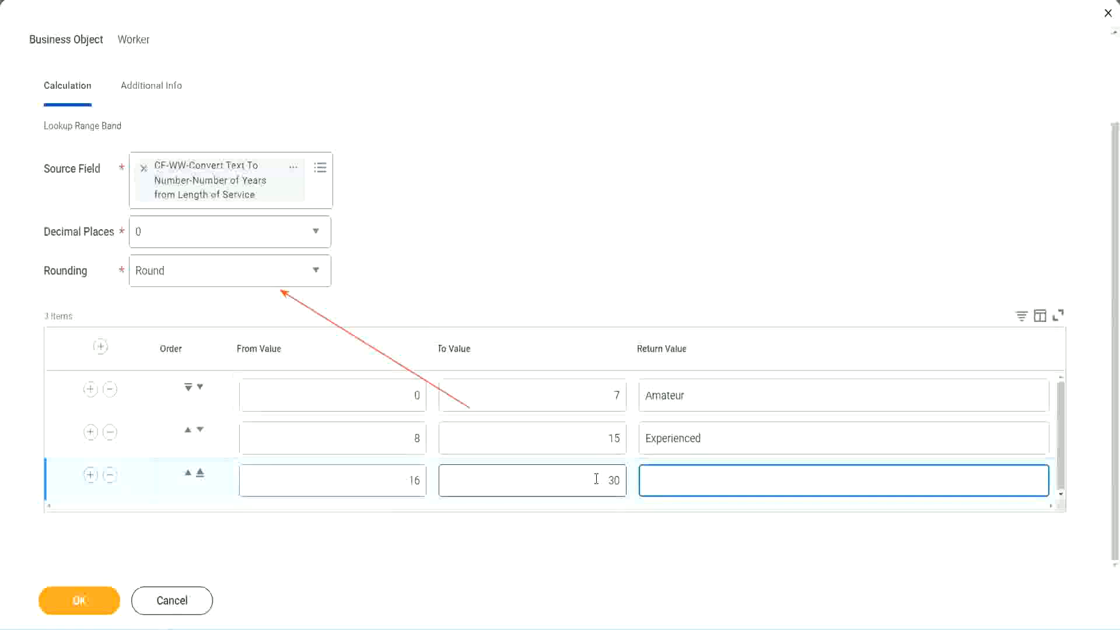
type("L")
key("BackSpace")
type("Senior")
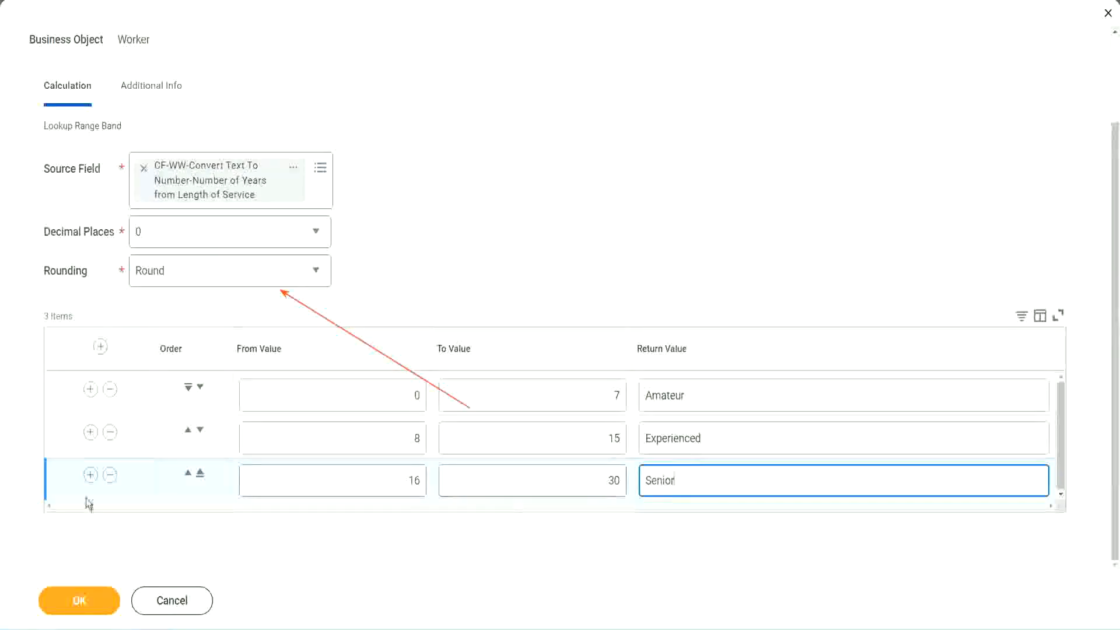
Add a fourth range band row from 31 to 1000 with the return value "Legend"
left_click(90, 476)
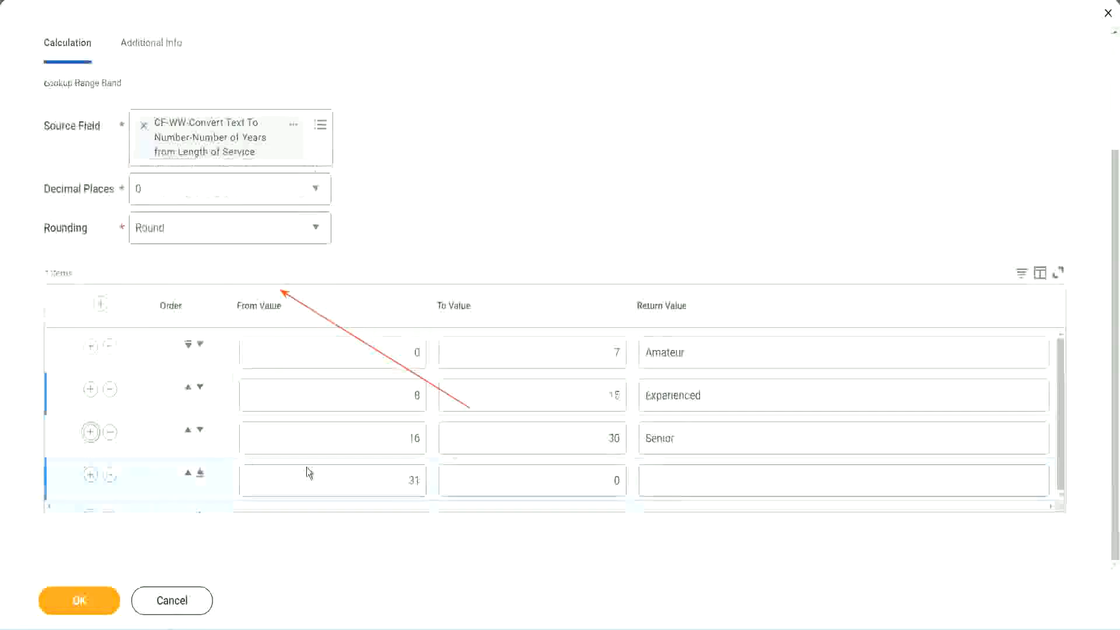
left_click(370, 475)
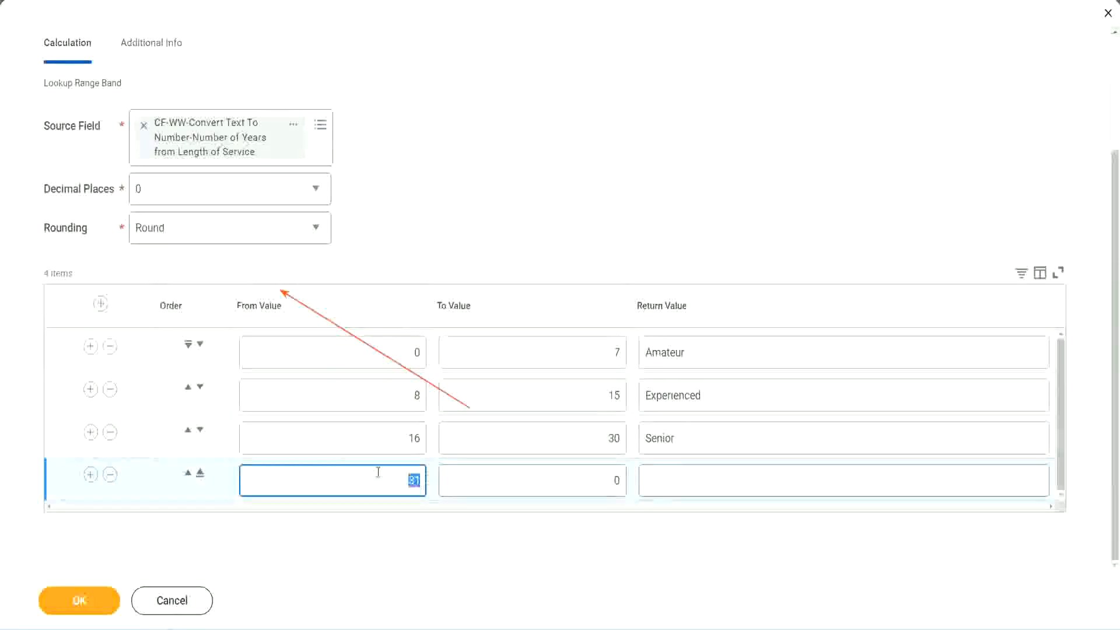
left_click(604, 481)
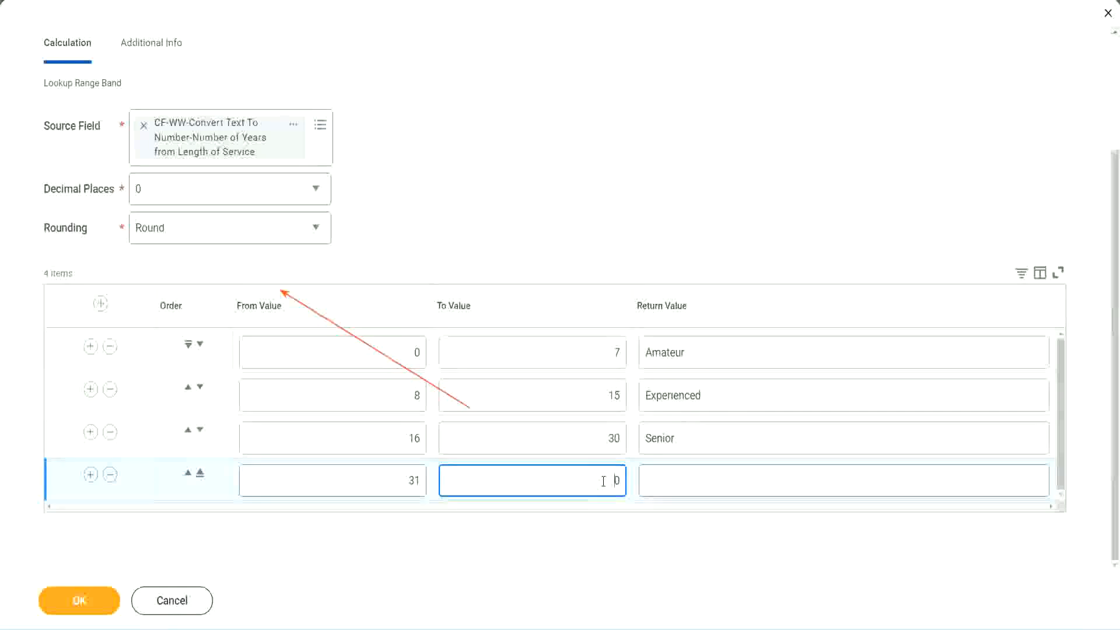
type("1000")
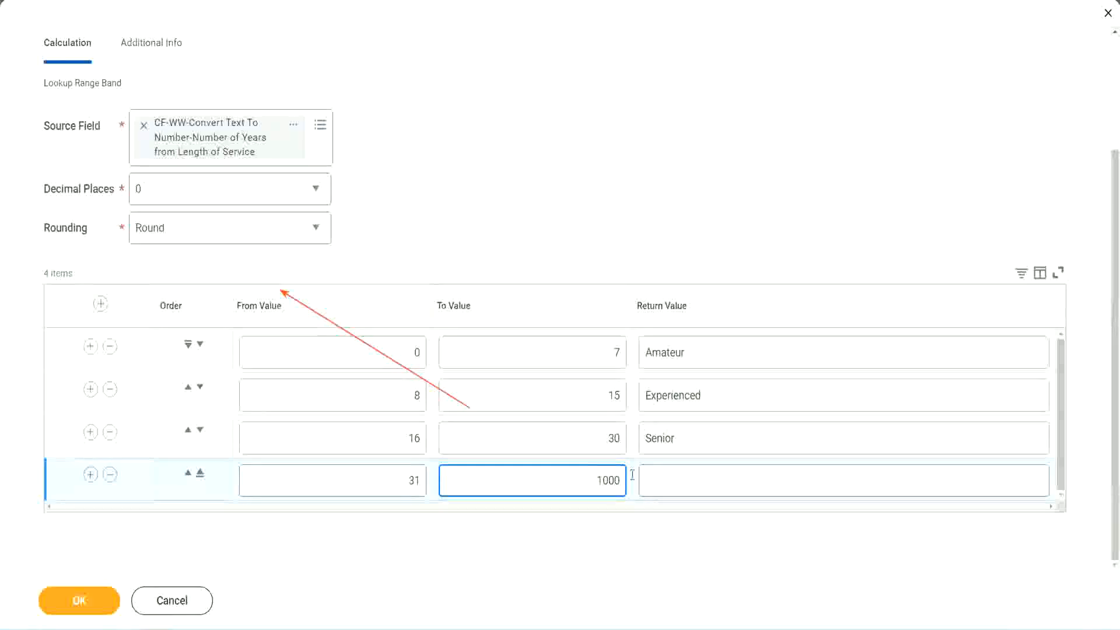
double_click(608, 481)
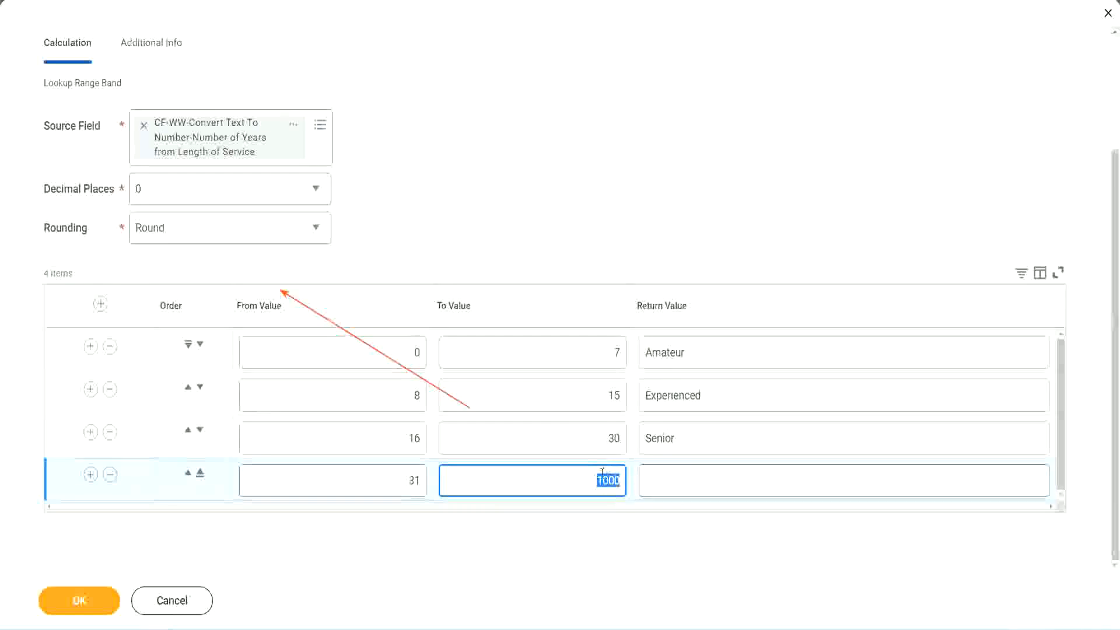
left_click_drag(587, 476, 627, 477)
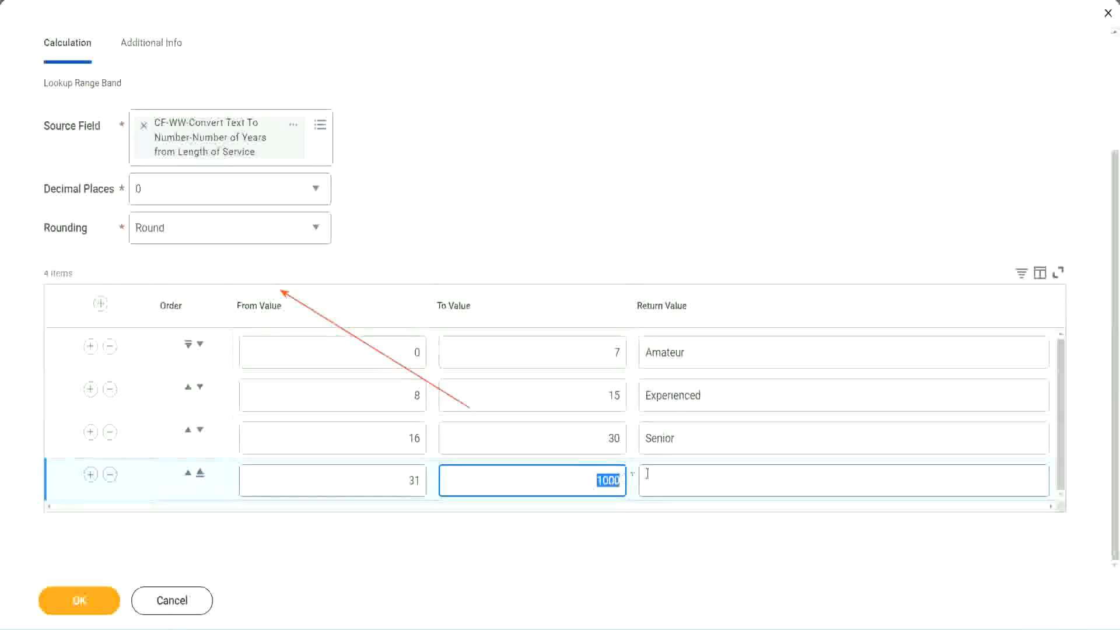
left_click(699, 481)
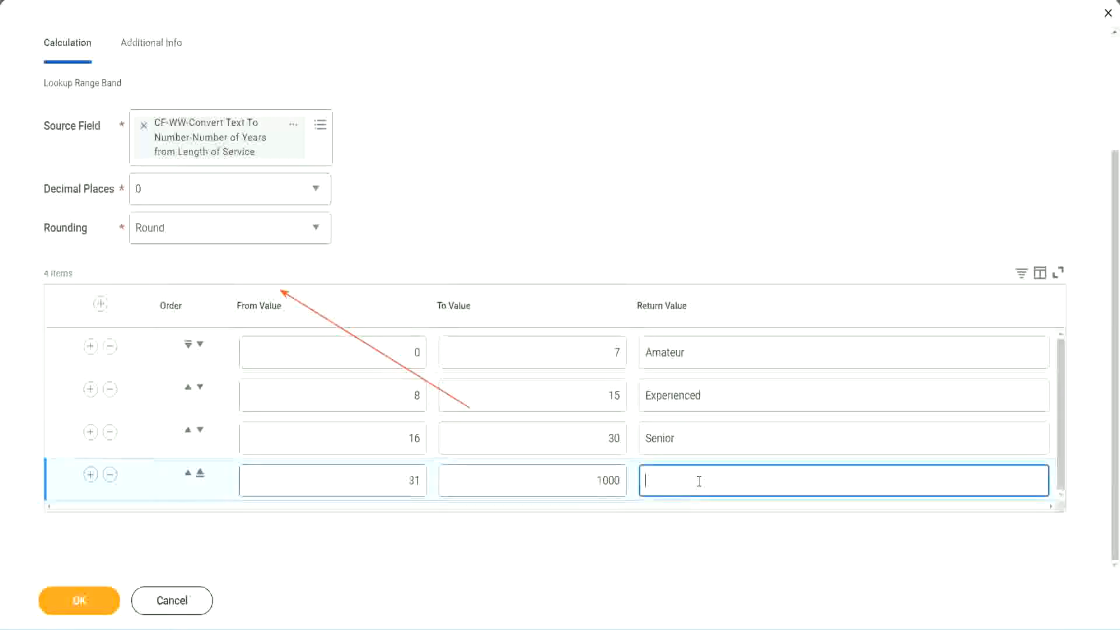
type("Legend")
left_click(523, 193)
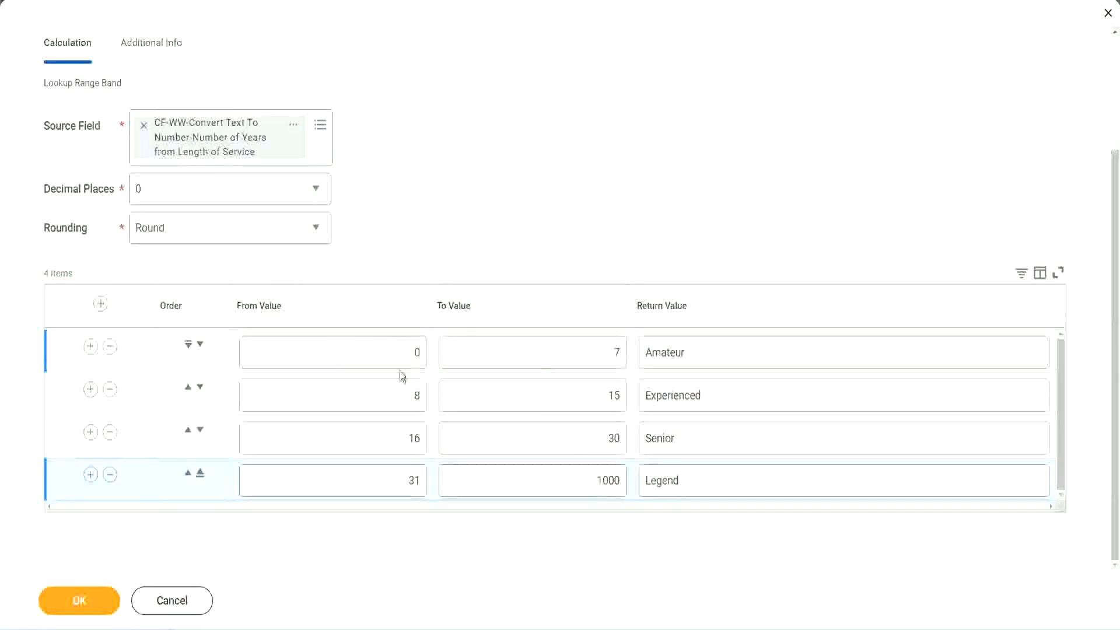
Review the From, To and Return Values of the range band rows
left_click(728, 350)
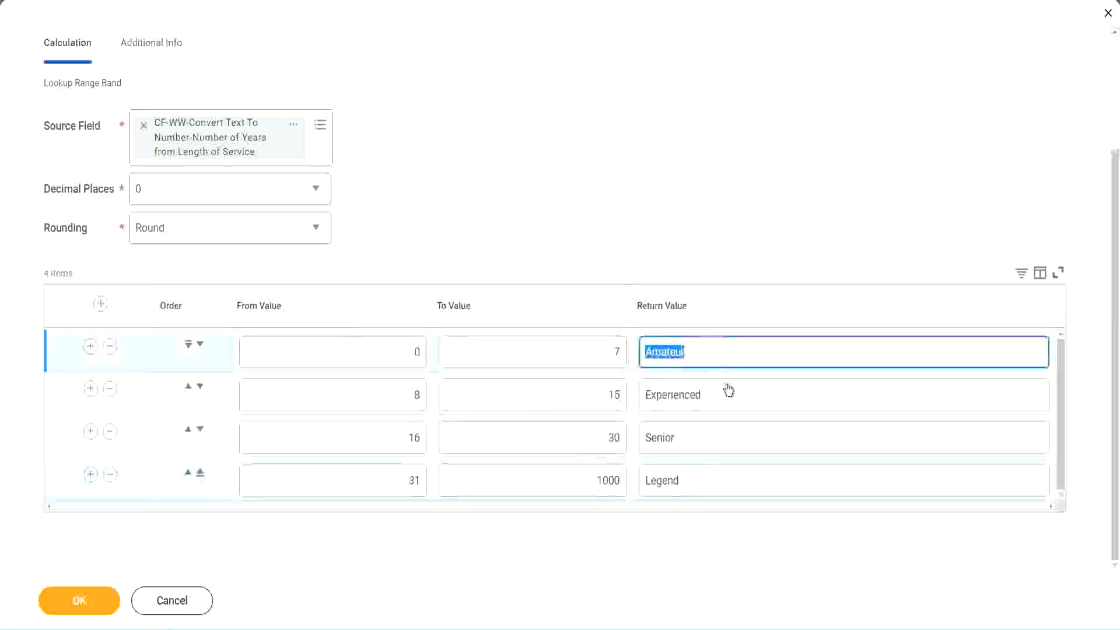
left_click(721, 403)
left_click(708, 446)
left_click(705, 480)
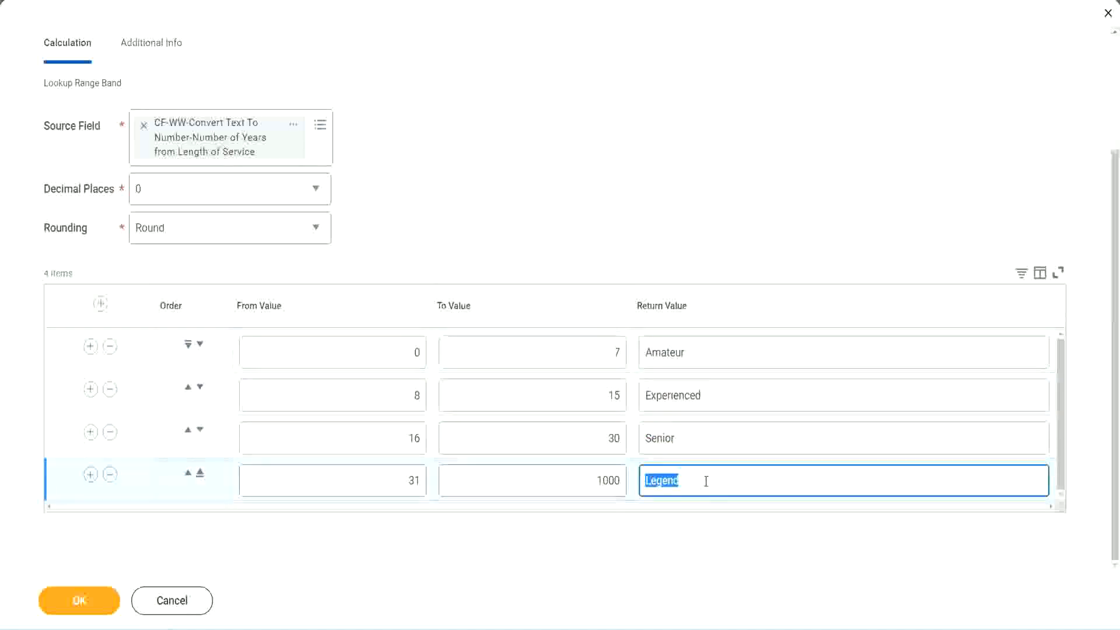
left_click(357, 357)
left_click(578, 345)
left_click(734, 361)
left_click(723, 402)
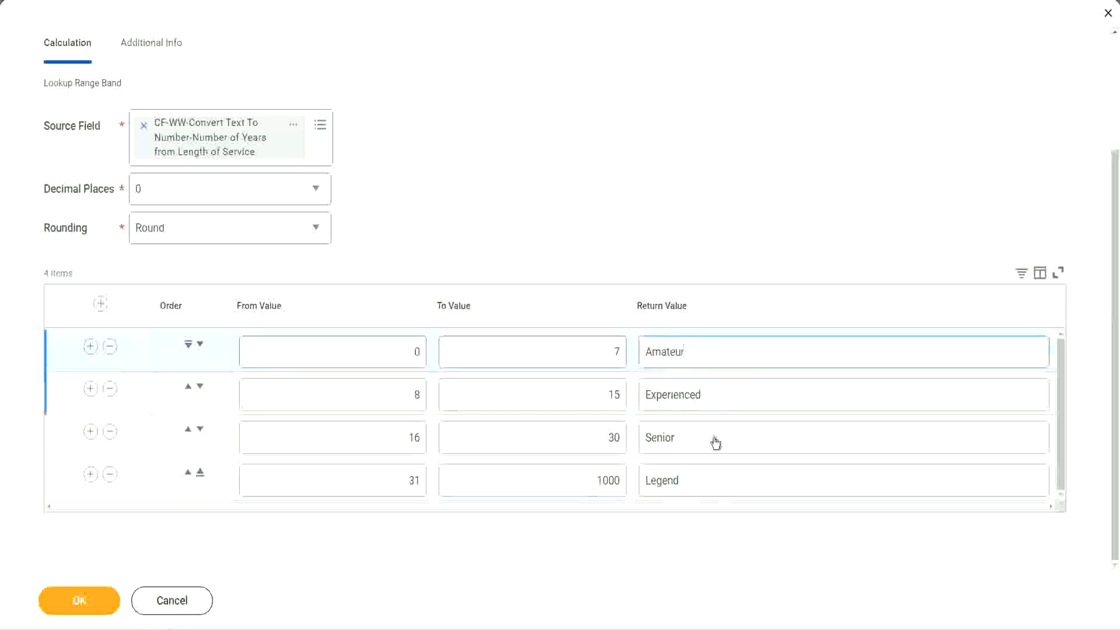
left_click(713, 442)
left_click(704, 477)
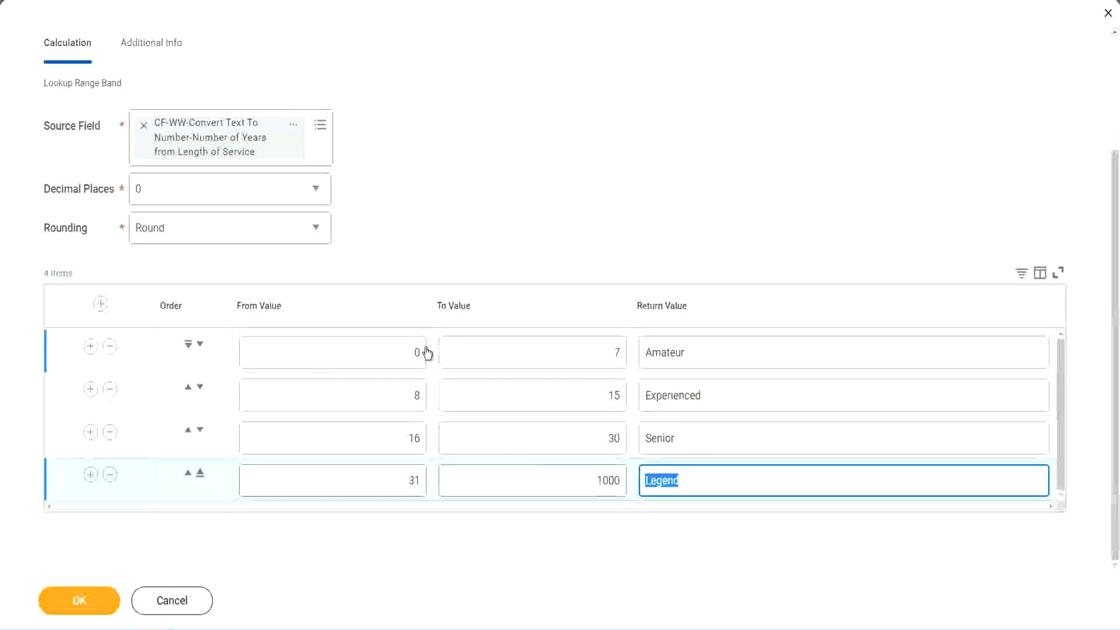
left_click(543, 286)
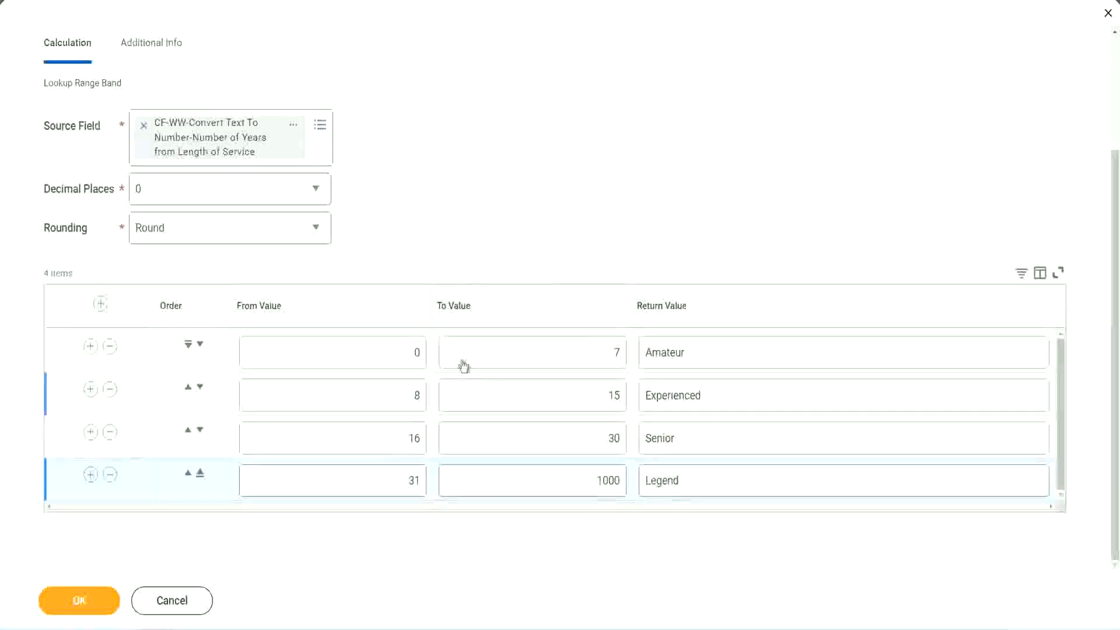
Save the Lookup Range Band calculated field and copy its name from the save confirmation
left_click(78, 599)
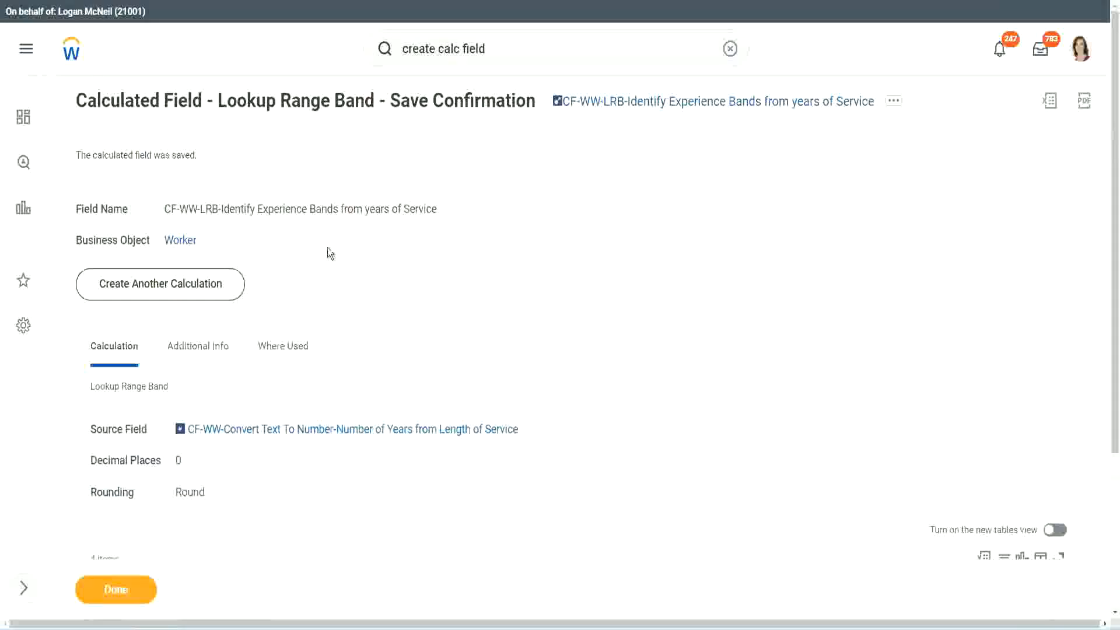
right_click(652, 107)
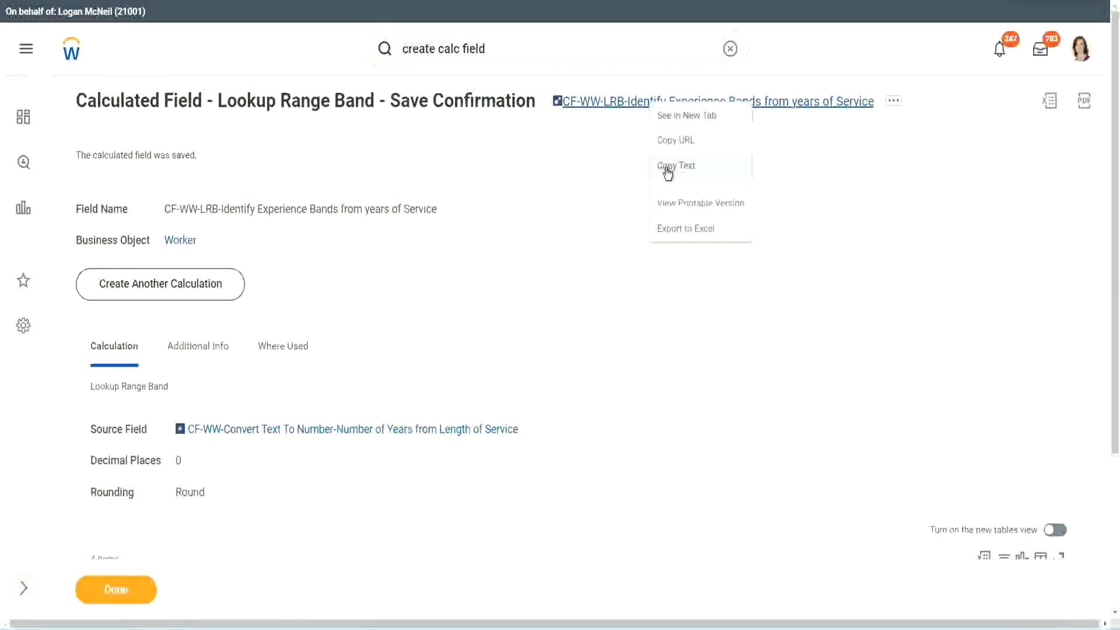
left_click(664, 174)
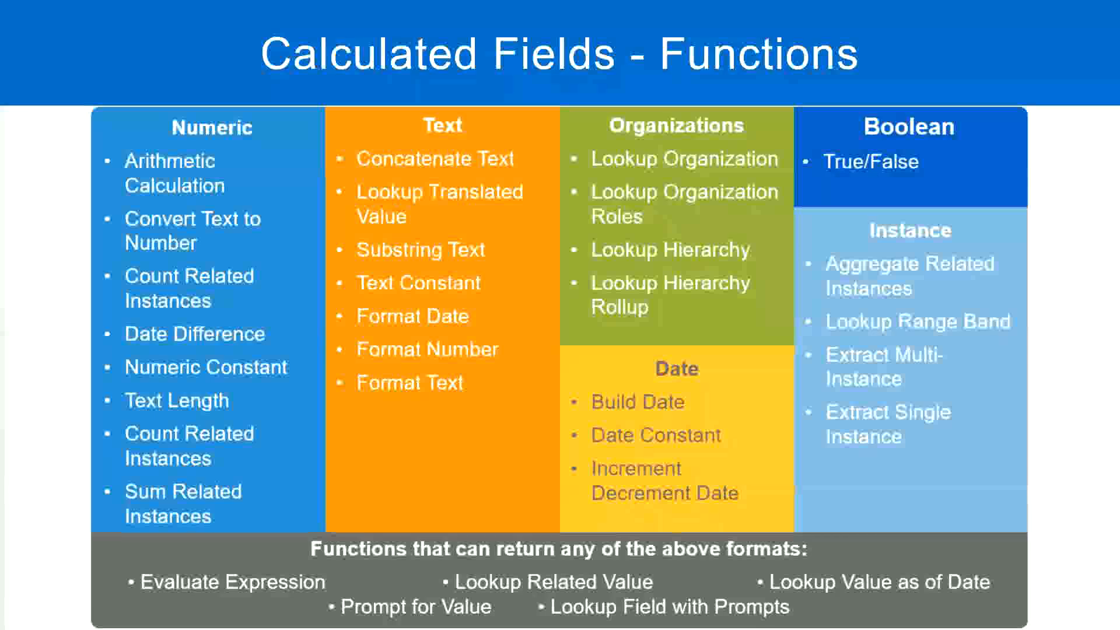
Switch to the Notepad++ notes and add a line reading "10,000 USD" below the Eval Expression entry
key("alt+Tab")
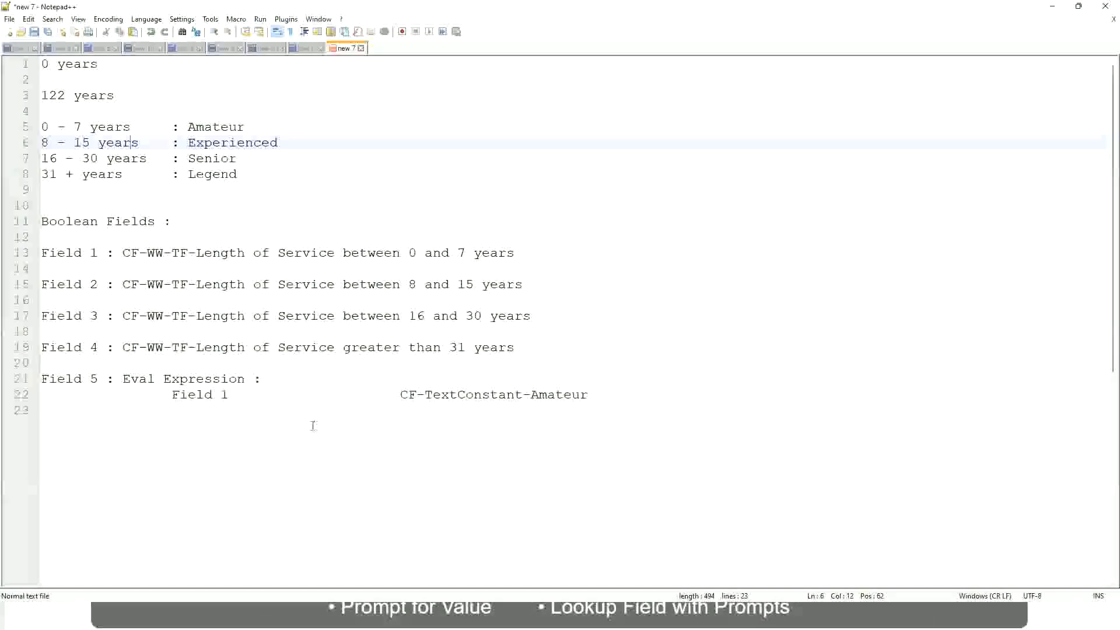
left_click(261, 457)
key("Return")
key("Return")
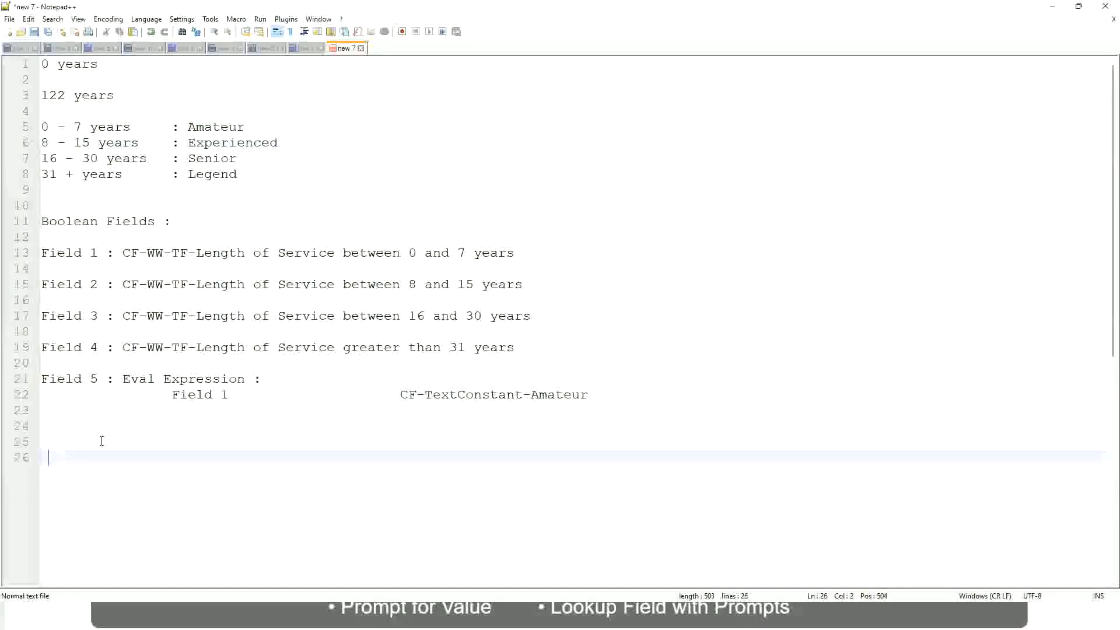
key("Return")
type("10,000 USD")
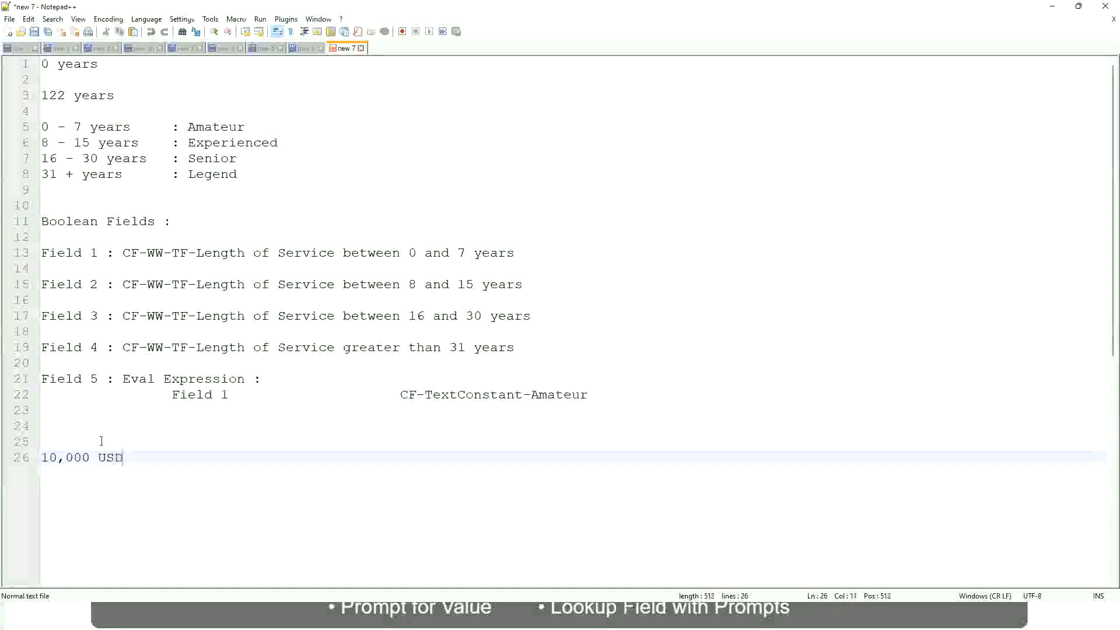
Add the amount "1,000,000" on the same line as "10,000 USD", set well apart from it
key("Tab")
key("Tab")
key("Tab")
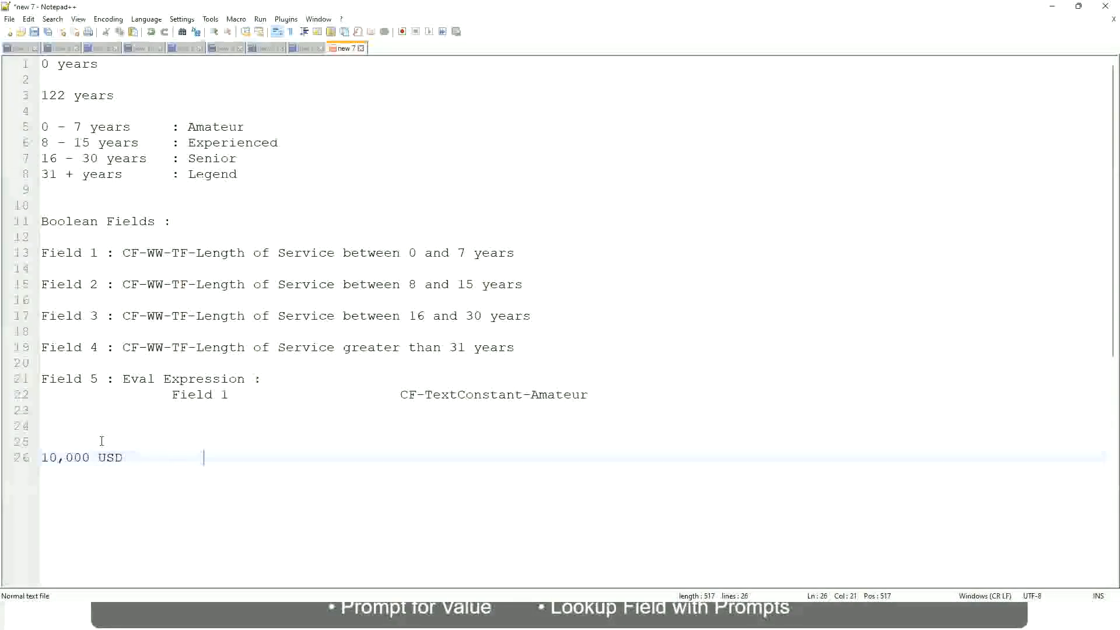
key("Tab")
key("Tab")
type("1,000,000")
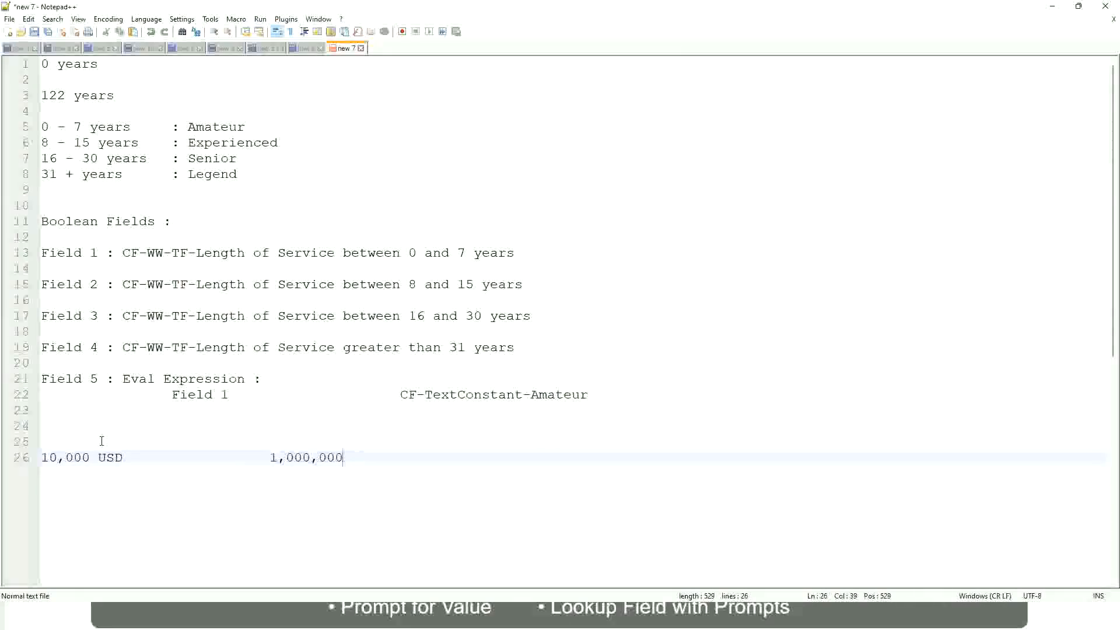
Add the currency "USD" after the amount 1,000,000 on the notes' amount line
key("Left")
key("Left")
key("Left")
key("Left")
key("Left")
key("Left")
key("Left")
key("Left")
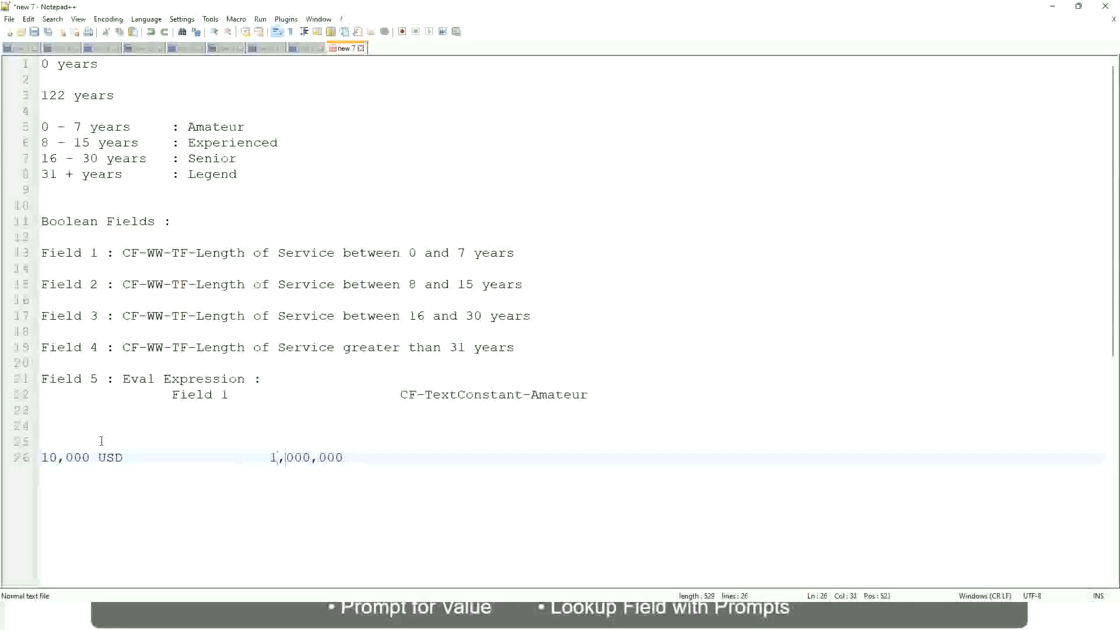
key("Right")
key("Right")
key("Right")
key("Right")
key("Right")
key("Right")
key("End")
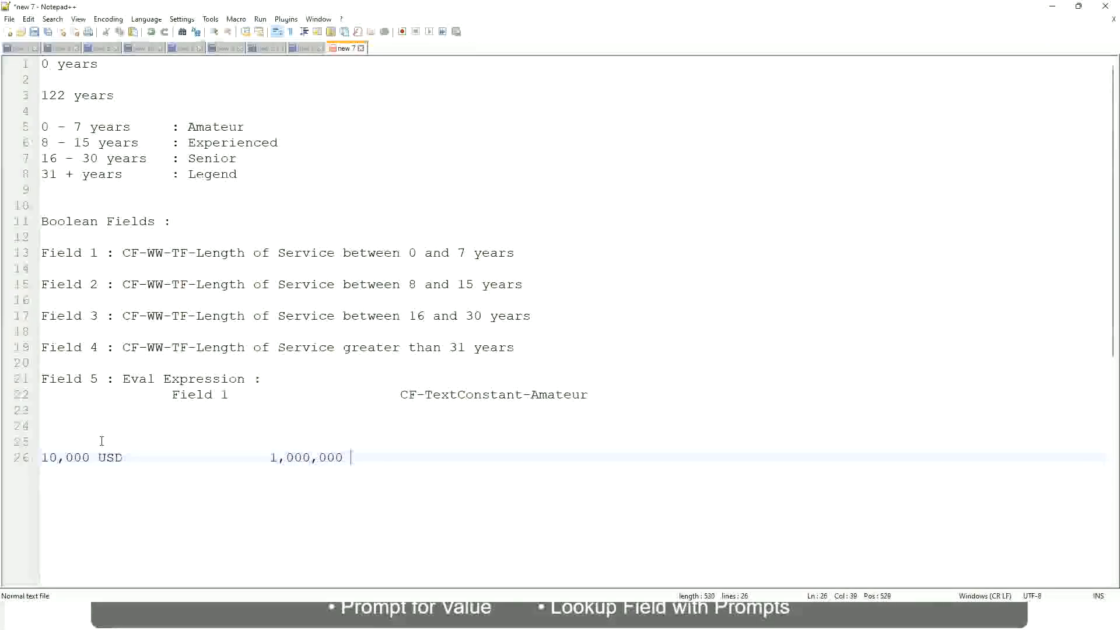
type("usd")
Below the USD amounts, leave a blank line and add the band "10 - 50,000 : Low", with the label spaced well apart
key("Return")
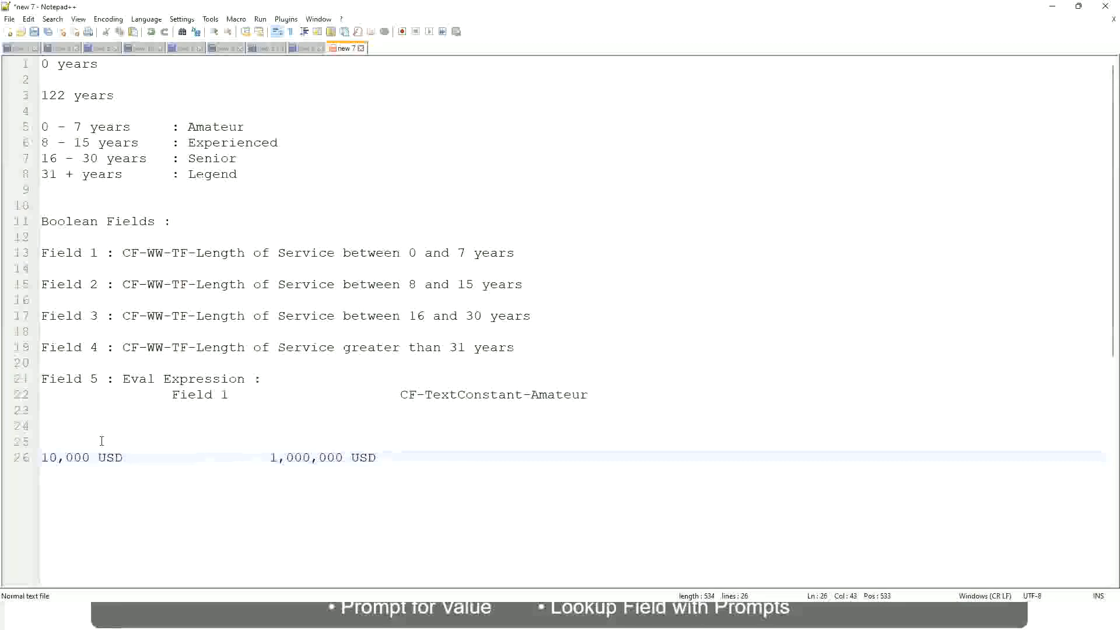
key("Return")
key("Return")
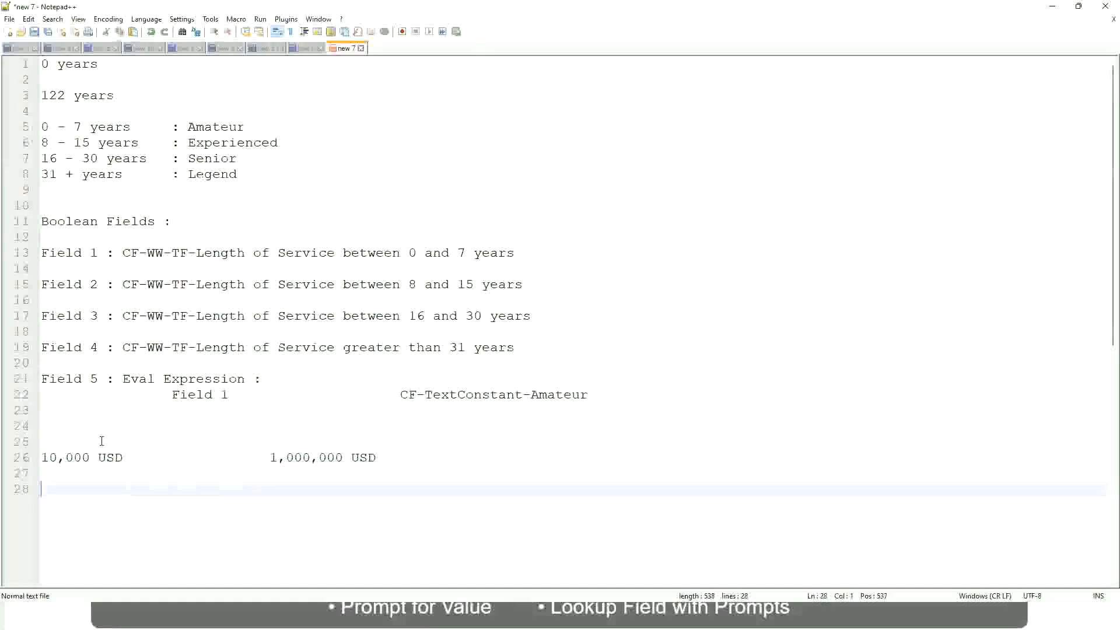
type("10 - 50,000")
key("Tab")
key("Tab")
key("Tab")
key("Tab")
type(": Low")
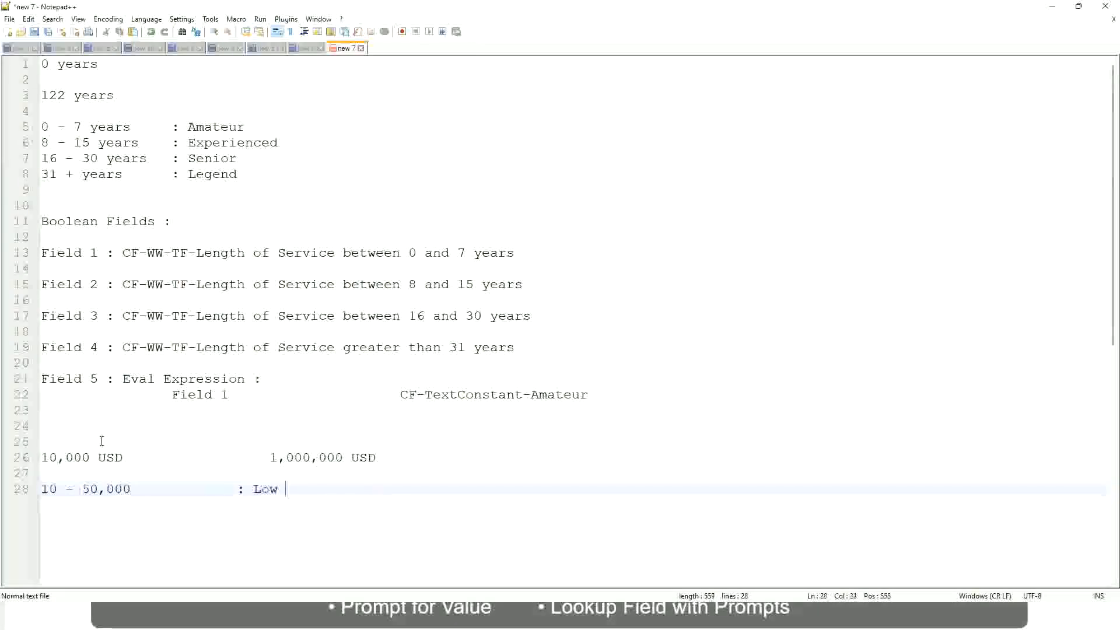
Add the band "50,001 - 150,000 : Medium" directly under the Low band, aligning its label with the one above
key("Return")
key("Return")
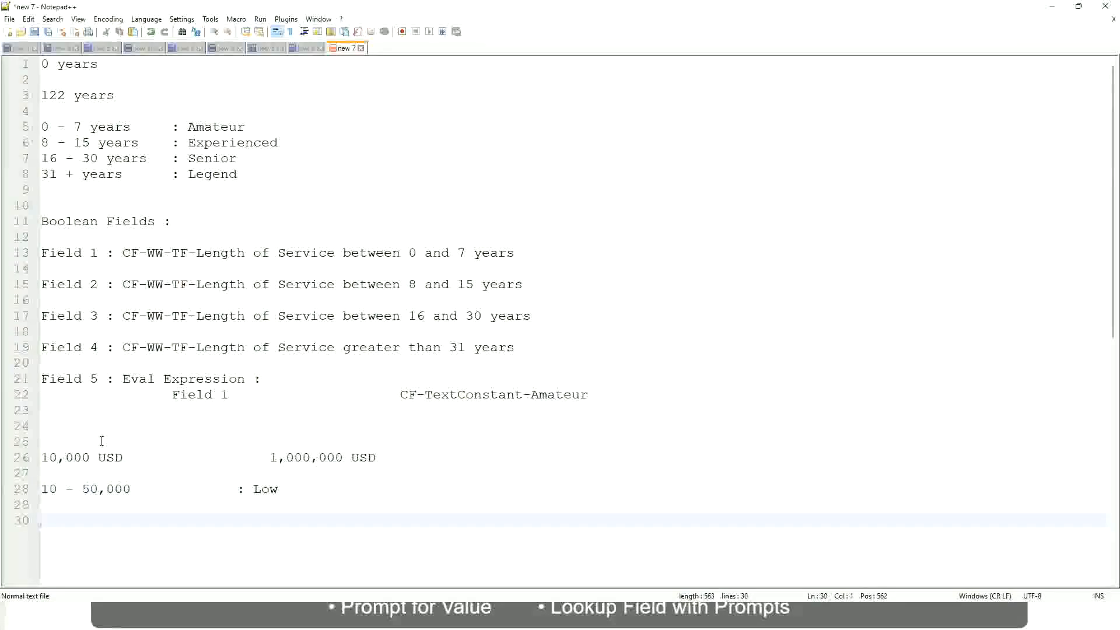
key("Up")
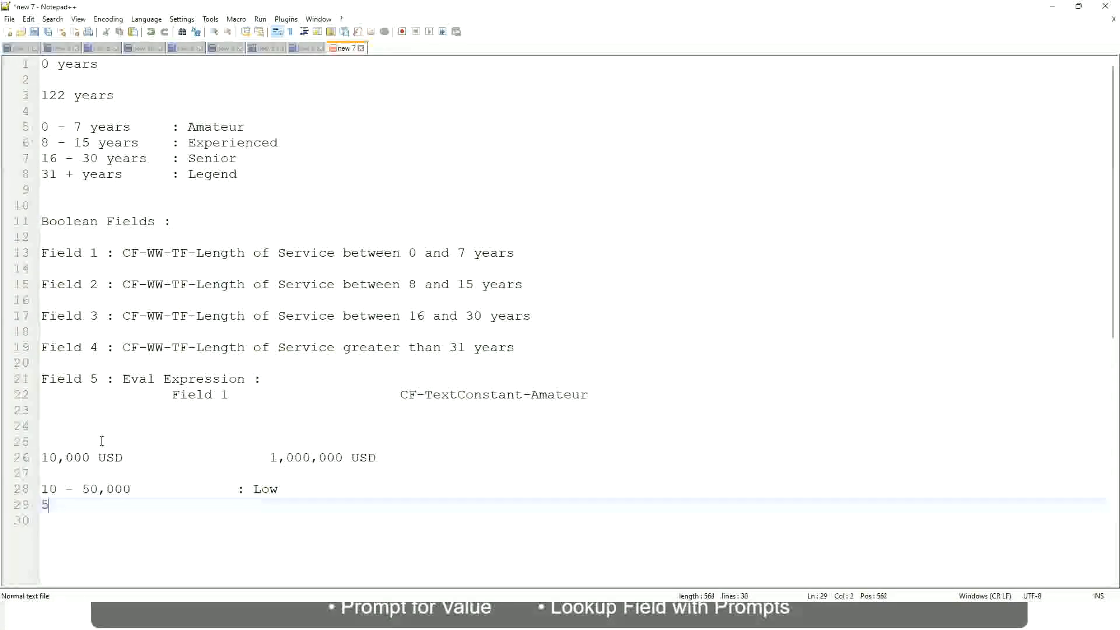
type("50,001 ")
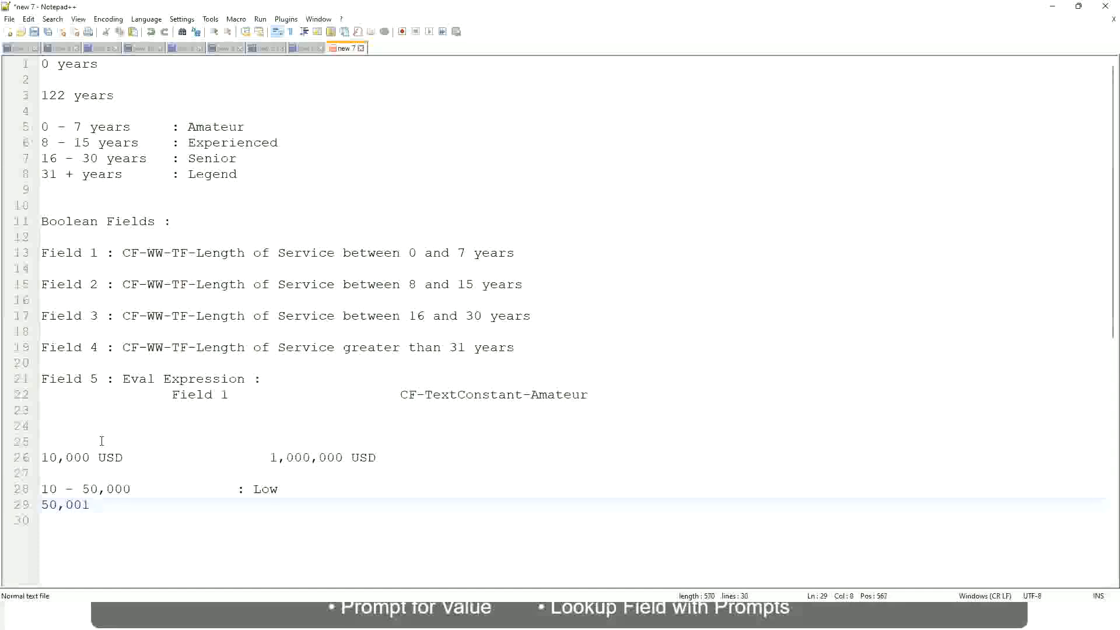
type("- 150,000")
key("Tab")
key("Tab")
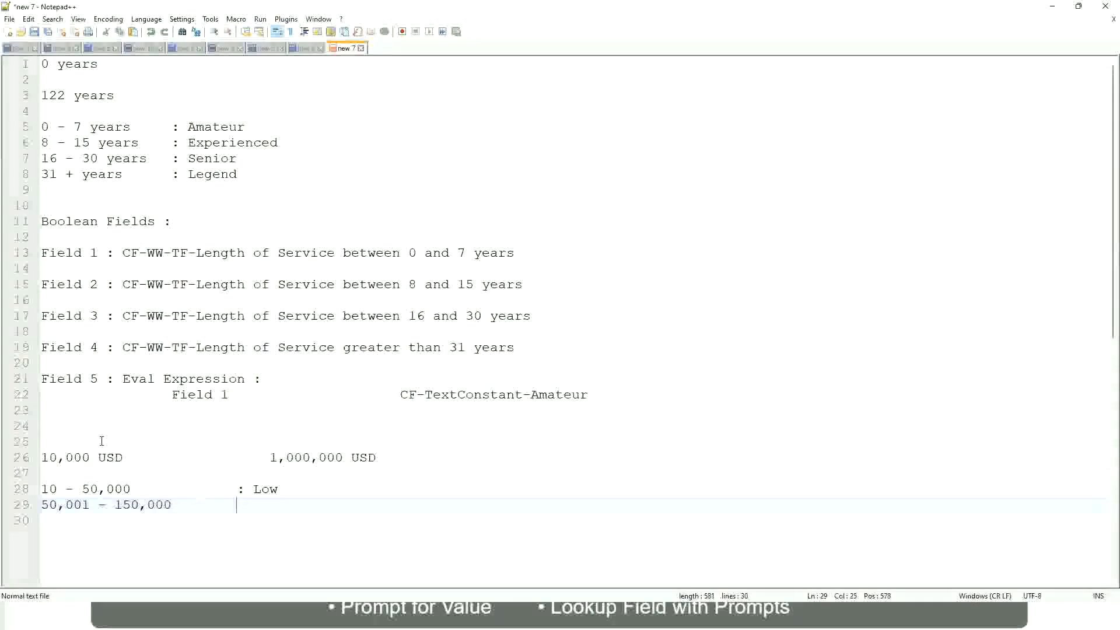
type(": Medium")
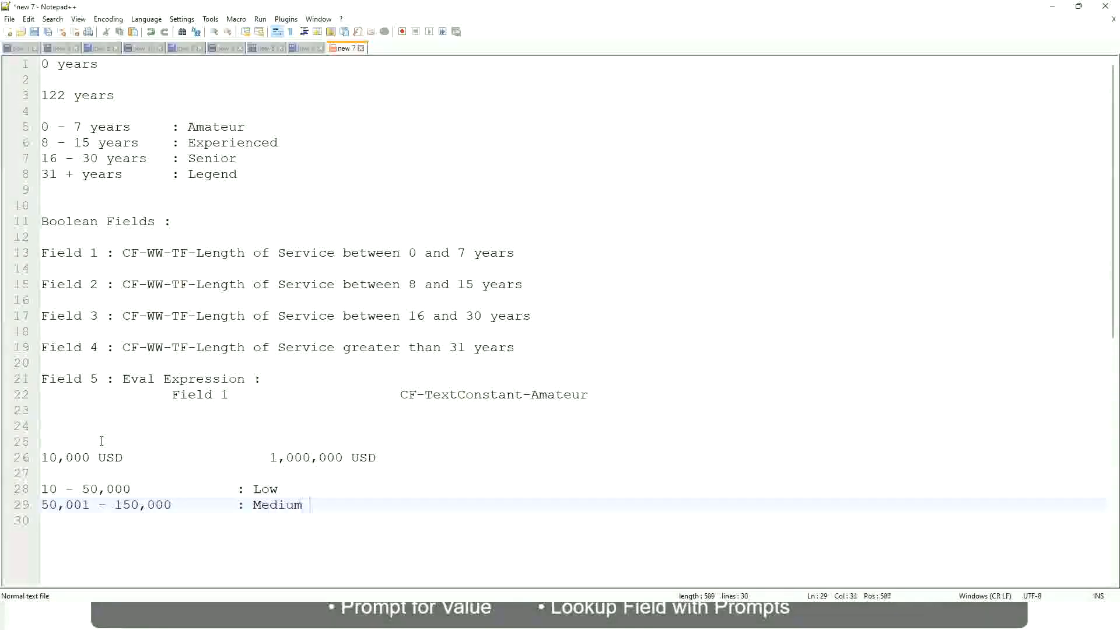
Add the band "> 150,000 : High" under the Medium band, with its label aligned to the others
key("Return")
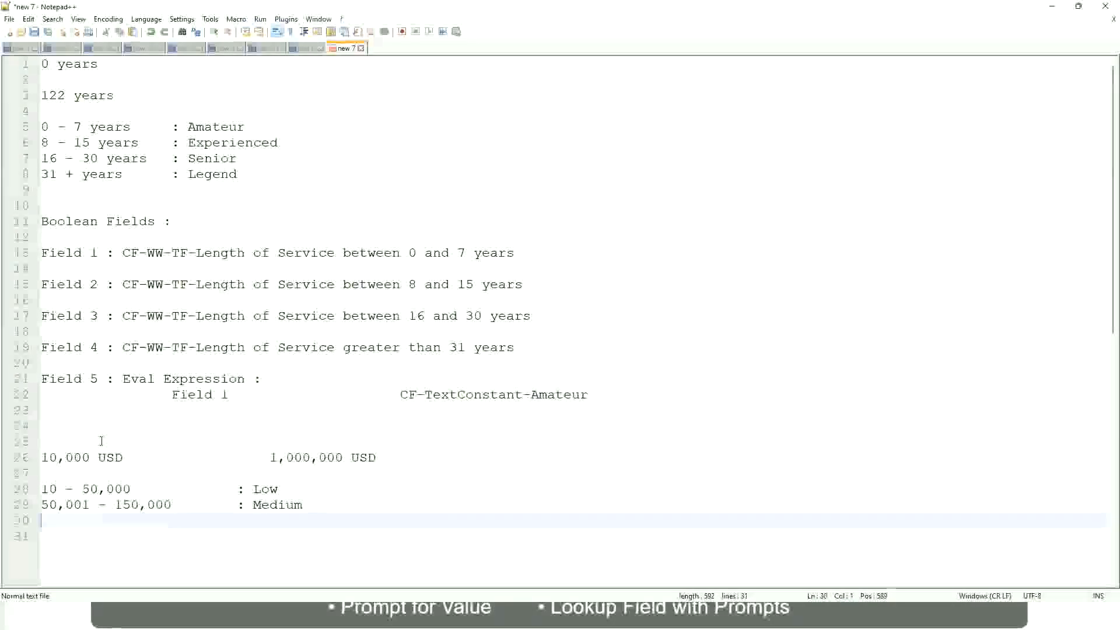
type("> 1")
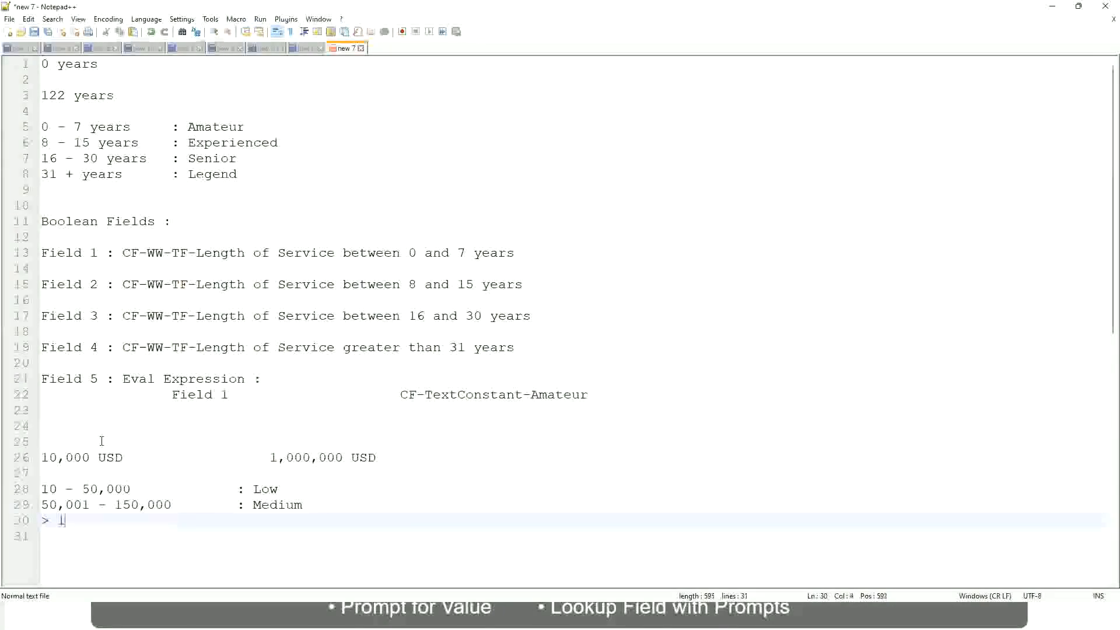
type("50,000")
key("Tab")
key("Tab")
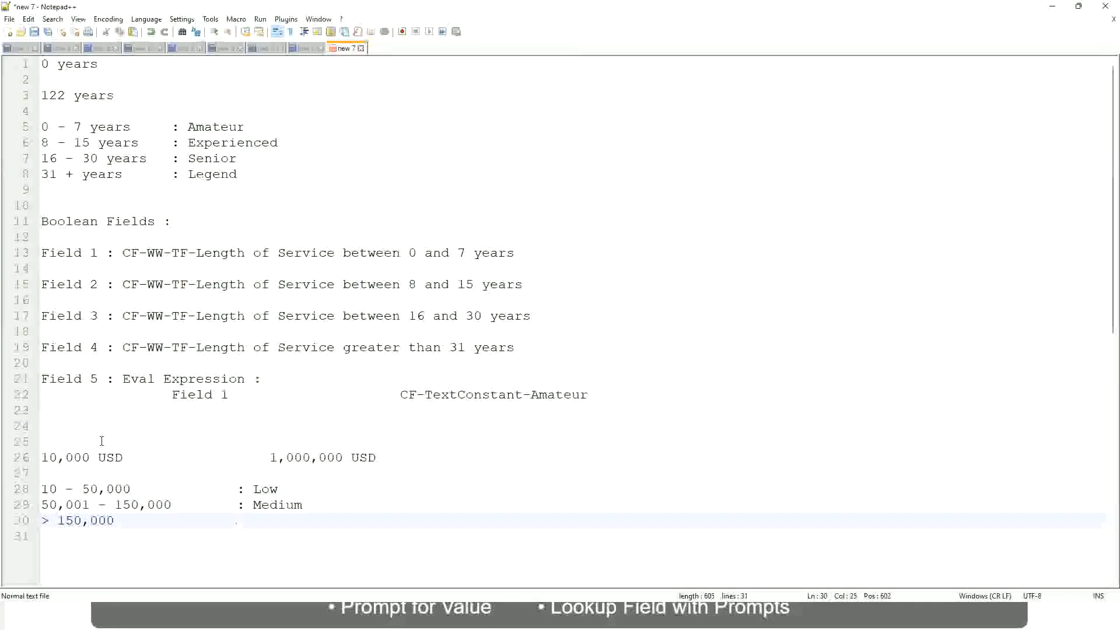
type(": High")
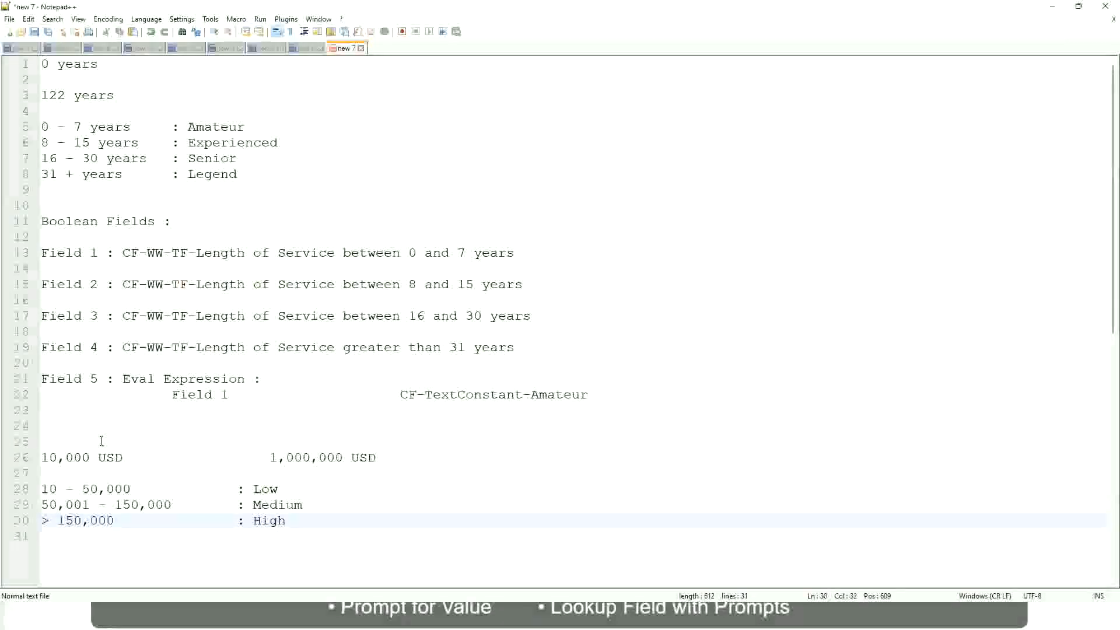
Review the lower and upper USD amounts against the Low, Medium and High bands in the notes
left_click(36, 457)
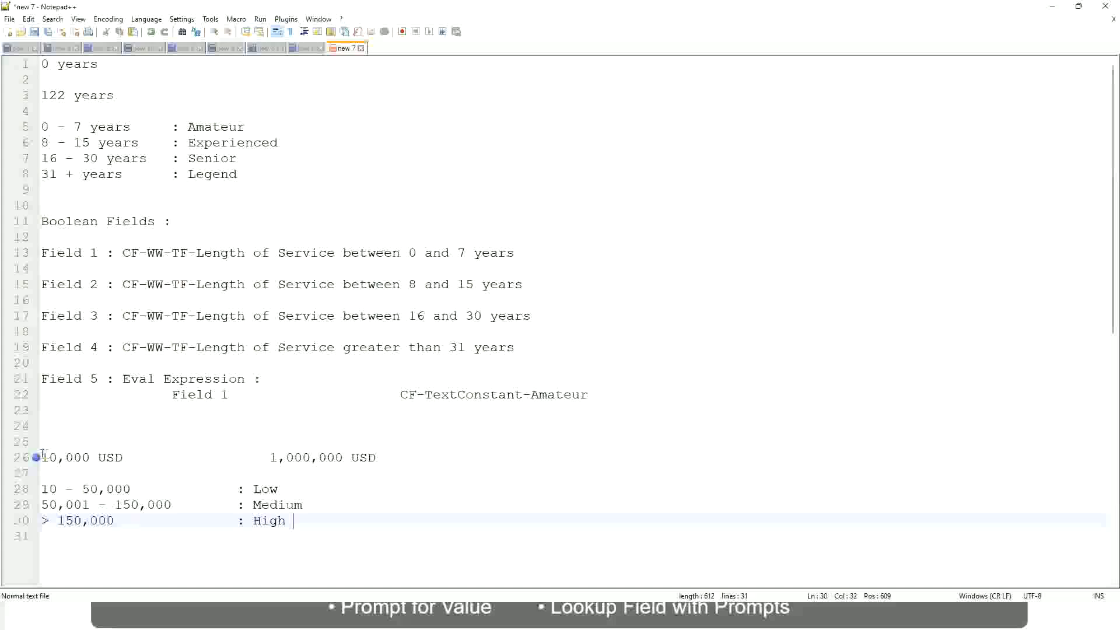
left_click(35, 457)
left_click(49, 458)
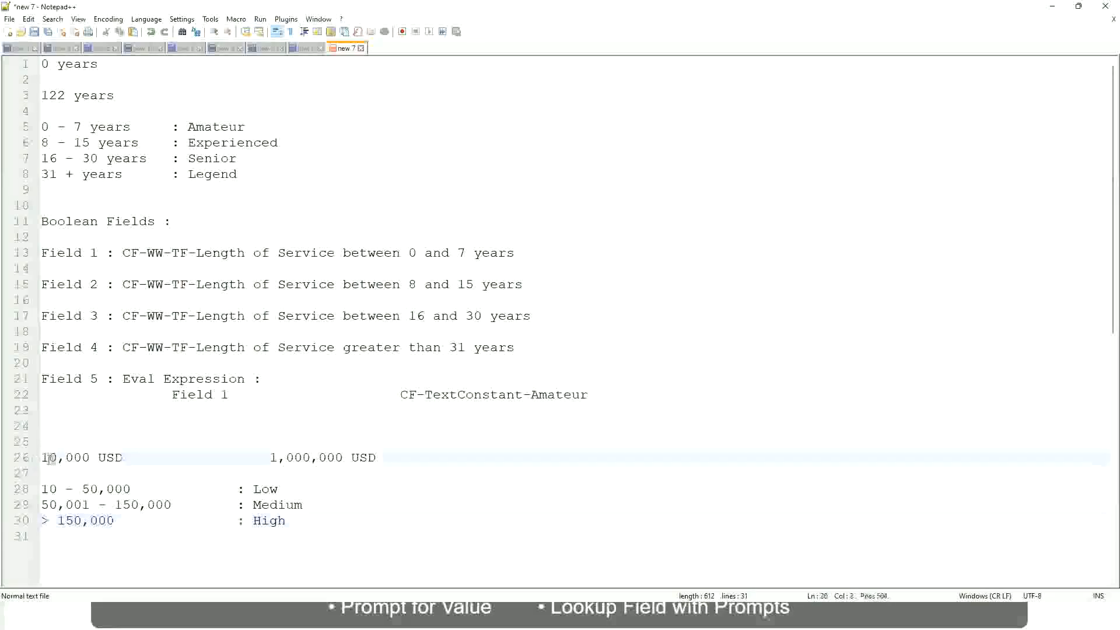
double_click(335, 458)
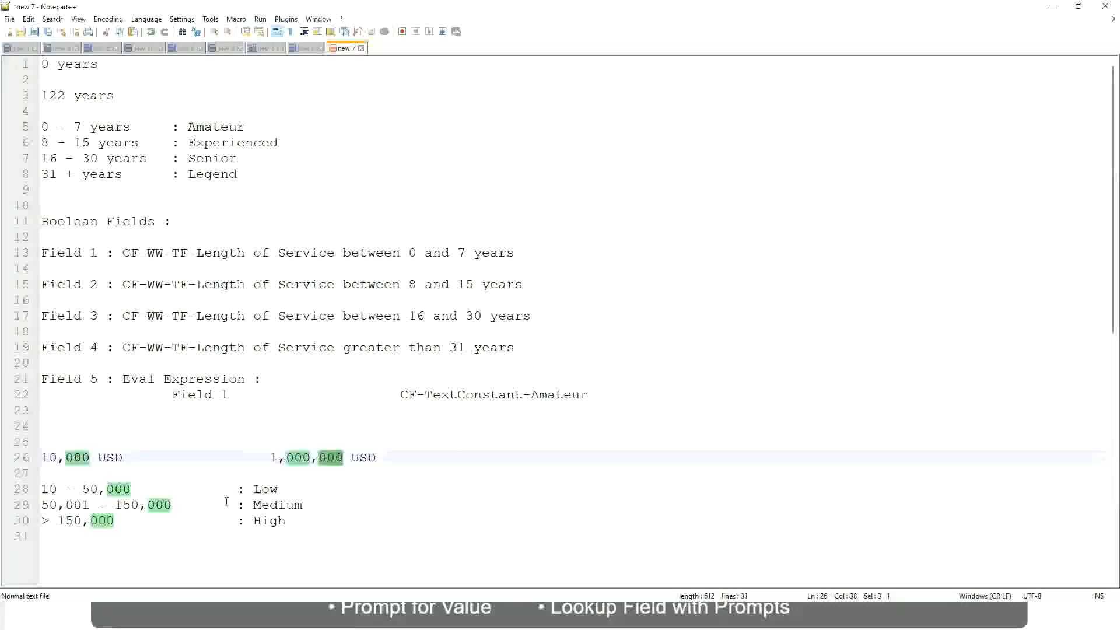
left_click(159, 504)
left_click(35, 457)
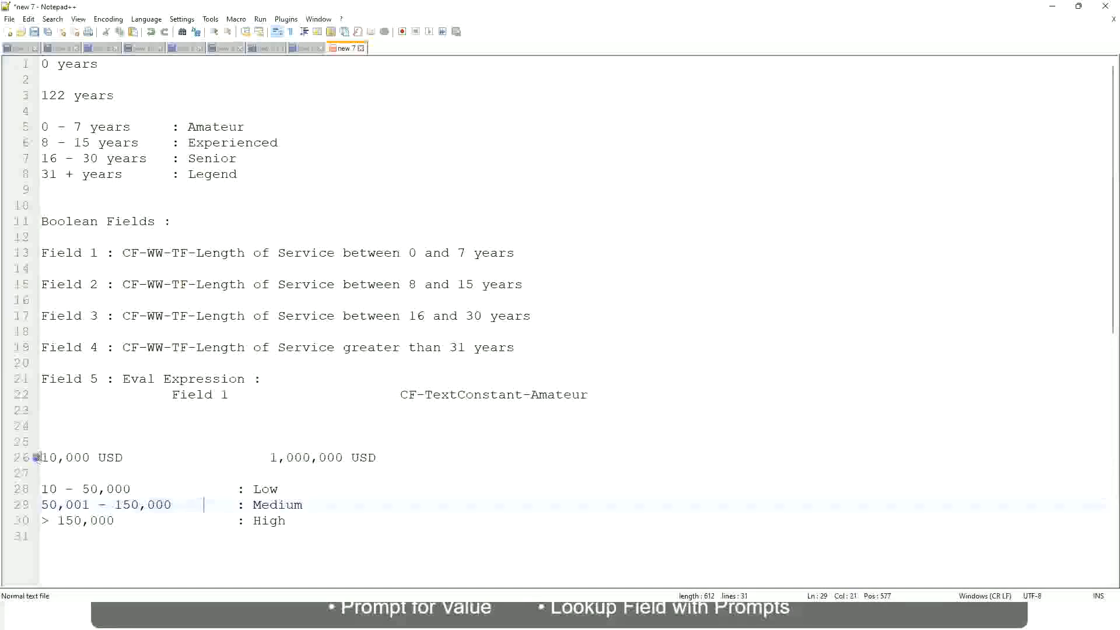
left_click(344, 459)
left_click(275, 490)
left_click(270, 495)
left_click(270, 522)
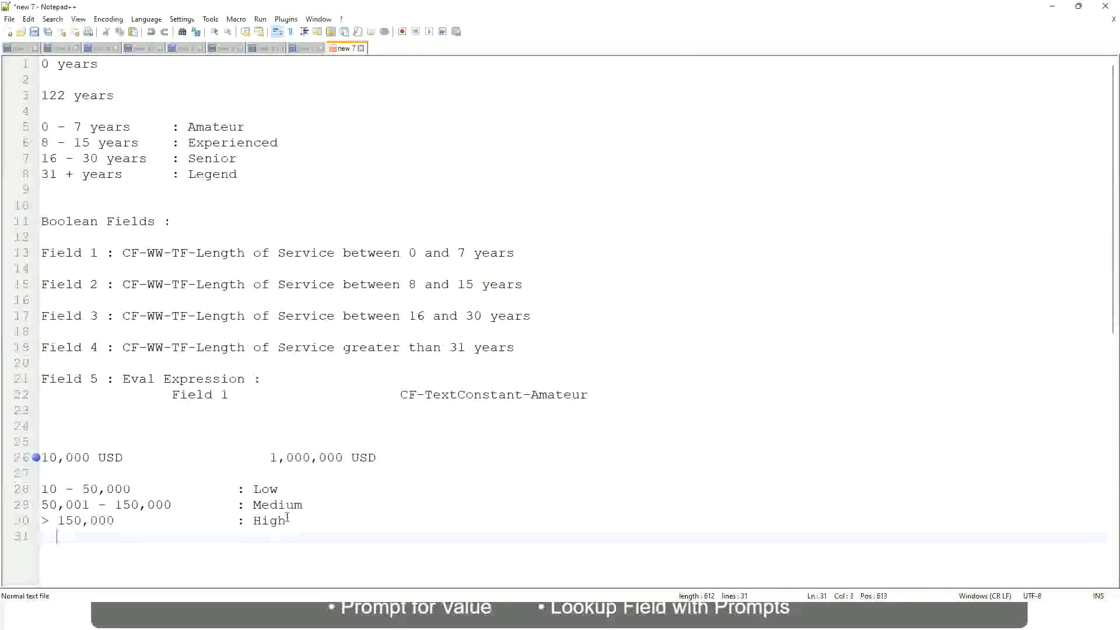
left_click(287, 517)
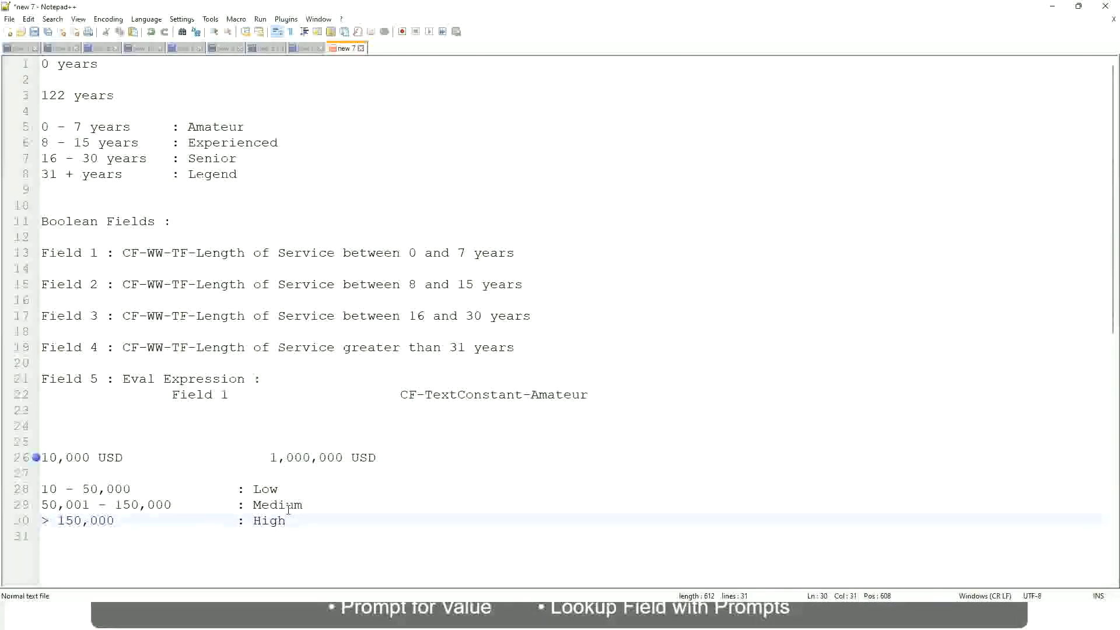